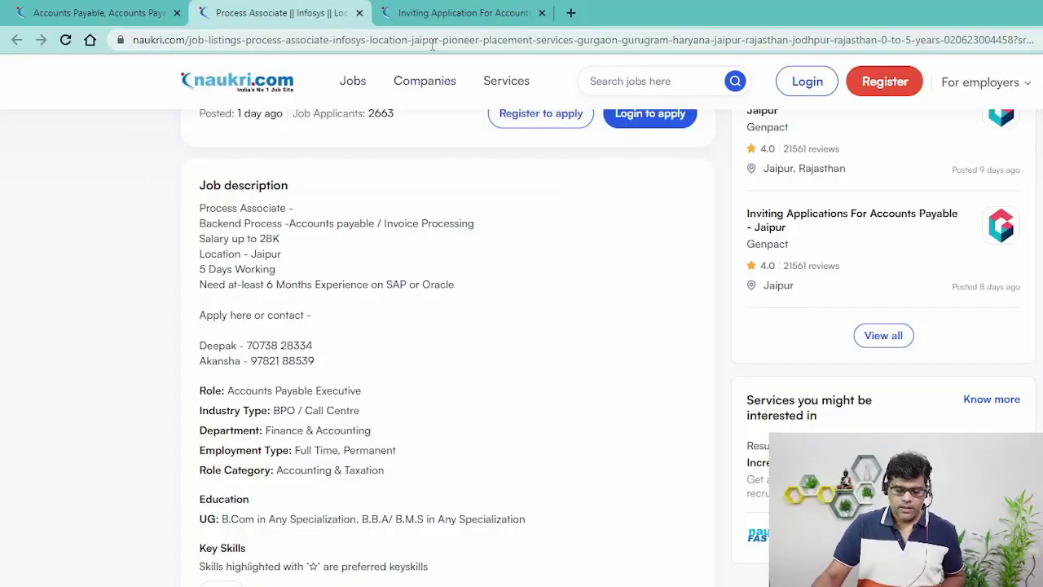
# View the Genpact Accounts Payable job posting and mark its B.Com qualification, experience range and advertised role with the pen
pyautogui.click(505, 10)
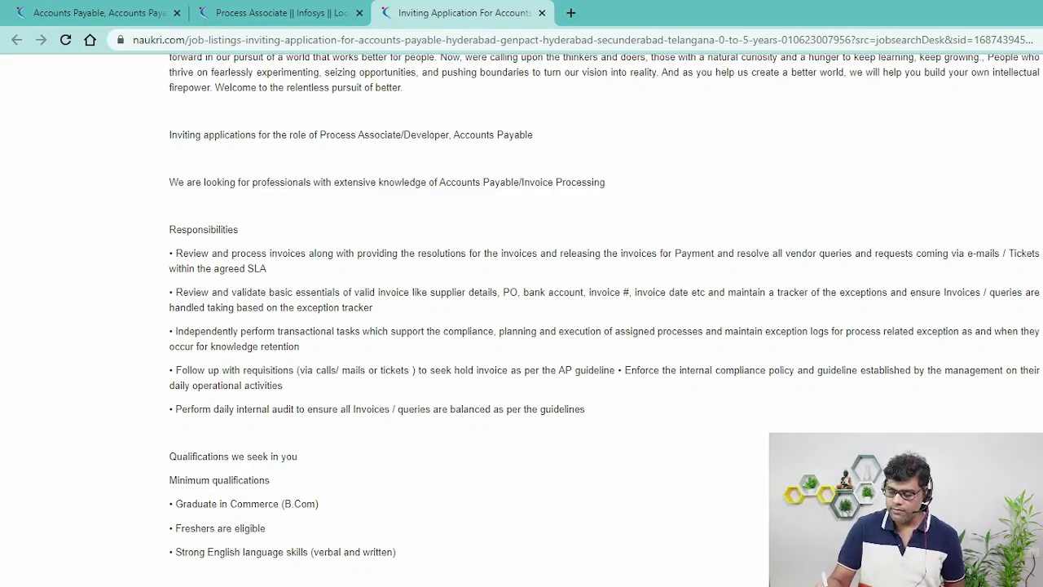
pyautogui.moveTo(325, 522)
pyautogui.mouseDown()
pyautogui.moveTo(291, 526)
pyautogui.moveTo(326, 511)
pyautogui.mouseUp()
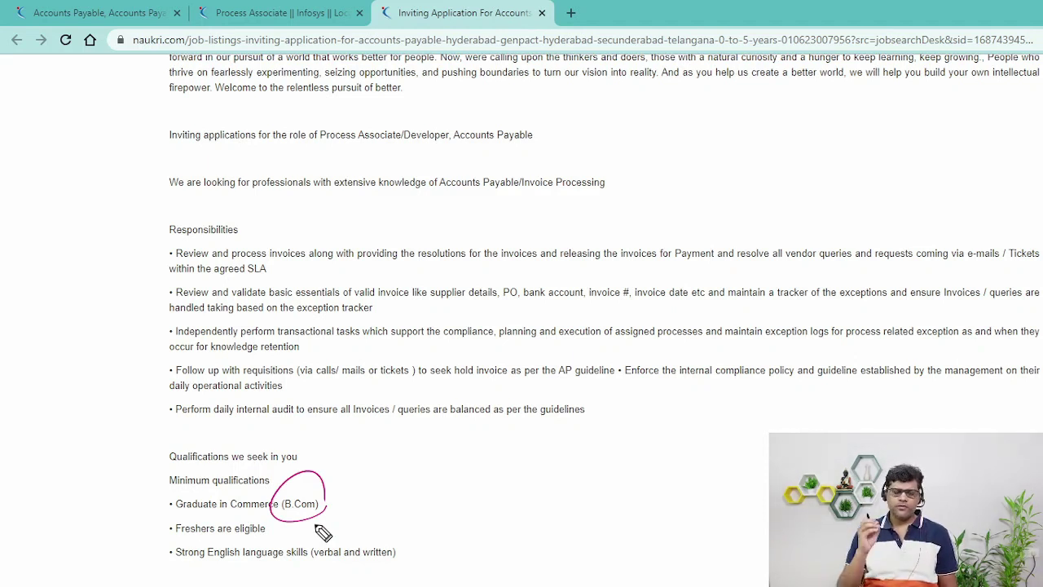
pyautogui.moveTo(689, 492); pyautogui.dragTo(763, 457)
pyautogui.moveTo(821, 415)
pyautogui.mouseDown()
pyautogui.moveTo(807, 430)
pyautogui.moveTo(875, 416)
pyautogui.mouseUp()
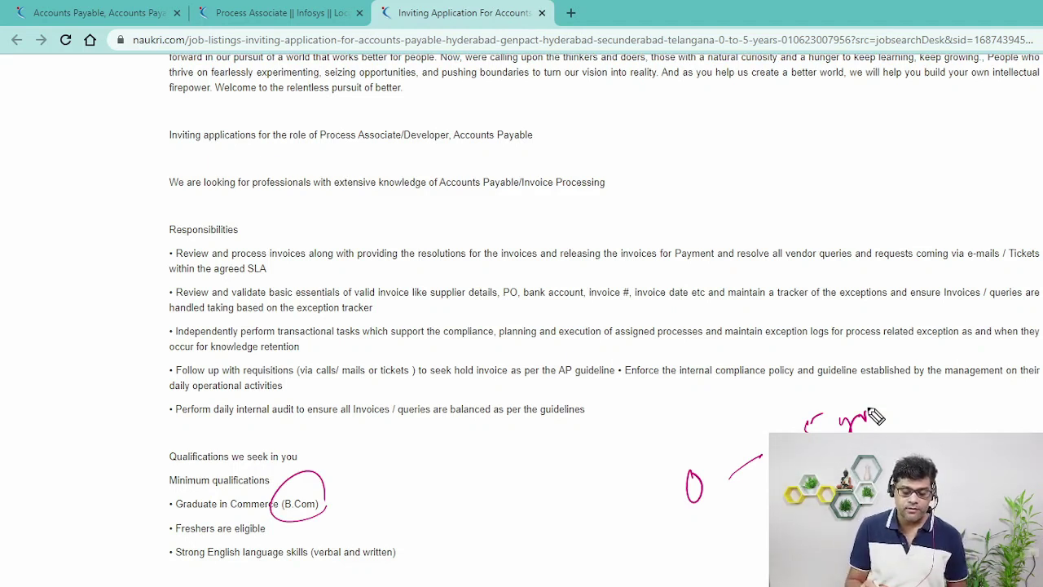
pyautogui.moveTo(136, 163); pyautogui.dragTo(622, 148)
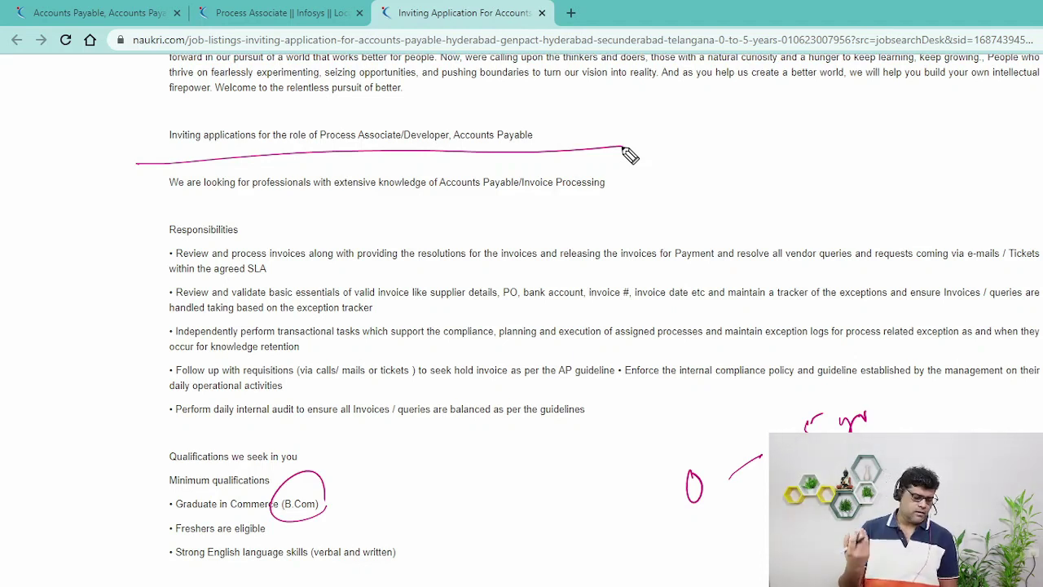
pyautogui.press('Escape')
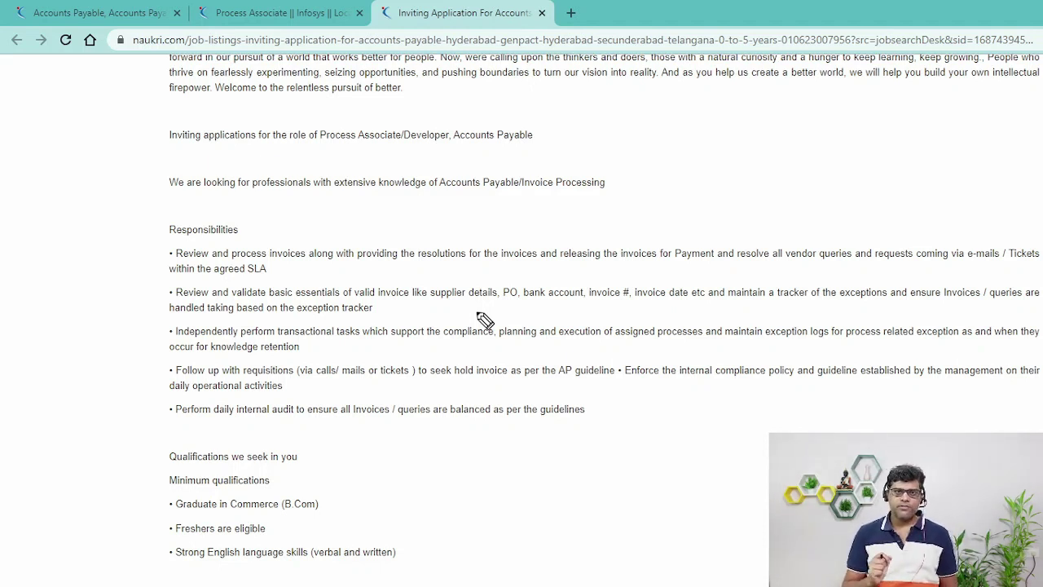
# Circle the supplier details and PO in the invoice validation responsibility, and clear the pen marks
pyautogui.moveTo(454, 309); pyautogui.dragTo(473, 302)
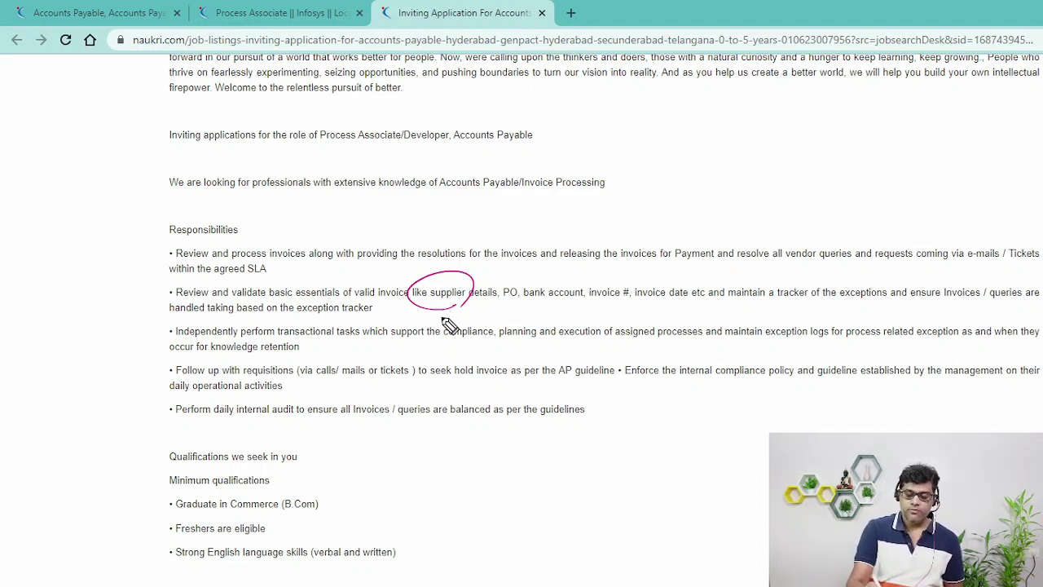
pyautogui.moveTo(523, 311); pyautogui.dragTo(511, 313)
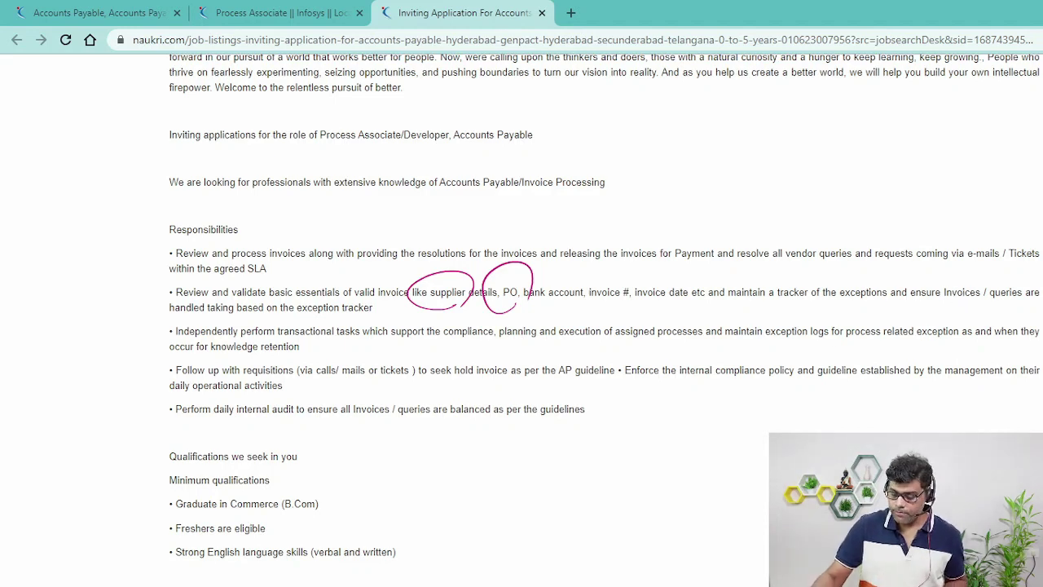
pyautogui.press('e')
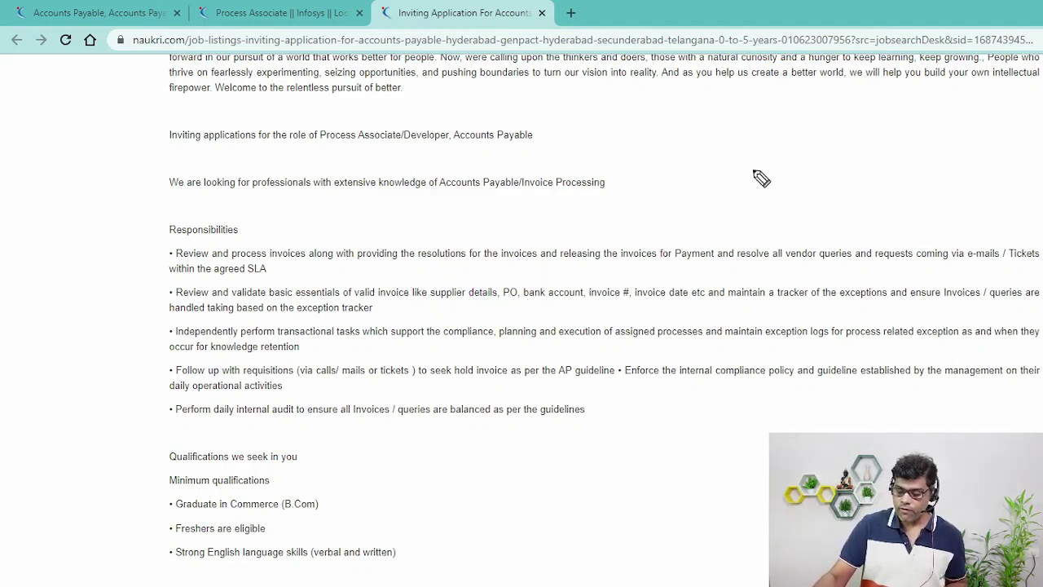
# View the Infosys Process Associate posting and mark its accounts payable process, working conditions and education requirement with the pen
pyautogui.click(281, 7)
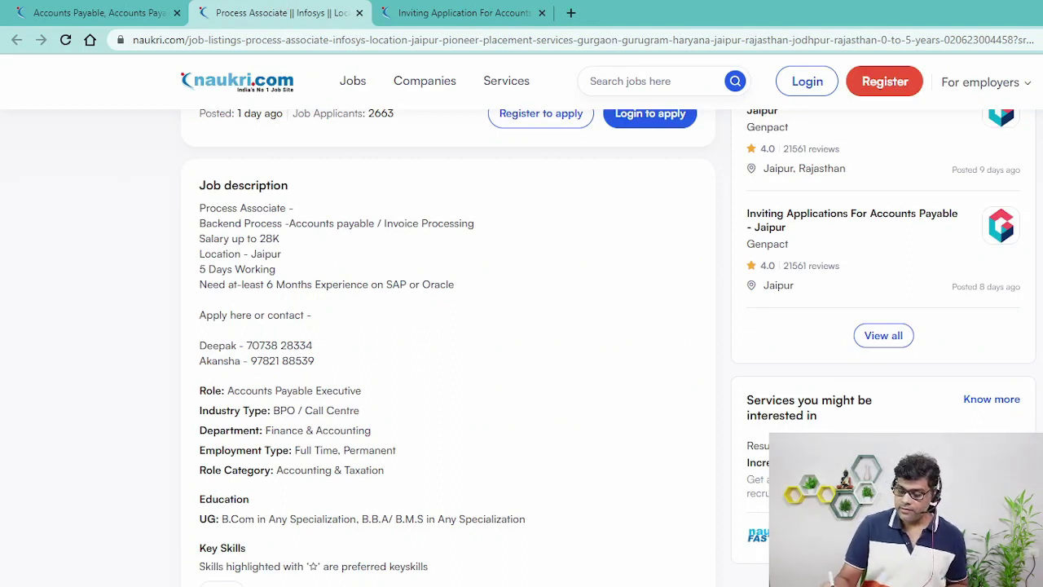
pyautogui.moveTo(292, 248); pyautogui.dragTo(536, 230)
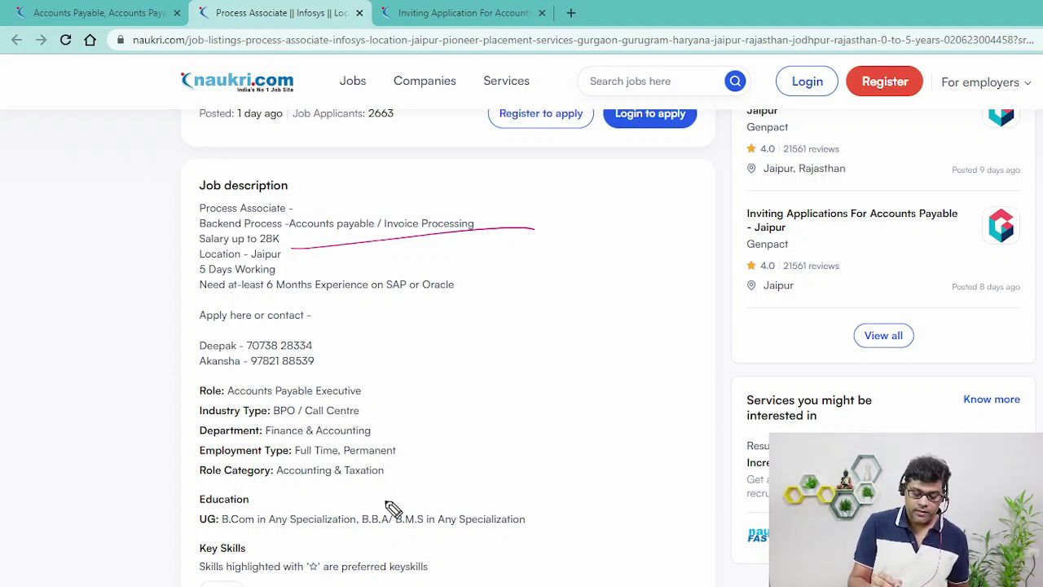
pyautogui.moveTo(183, 539); pyautogui.dragTo(564, 524)
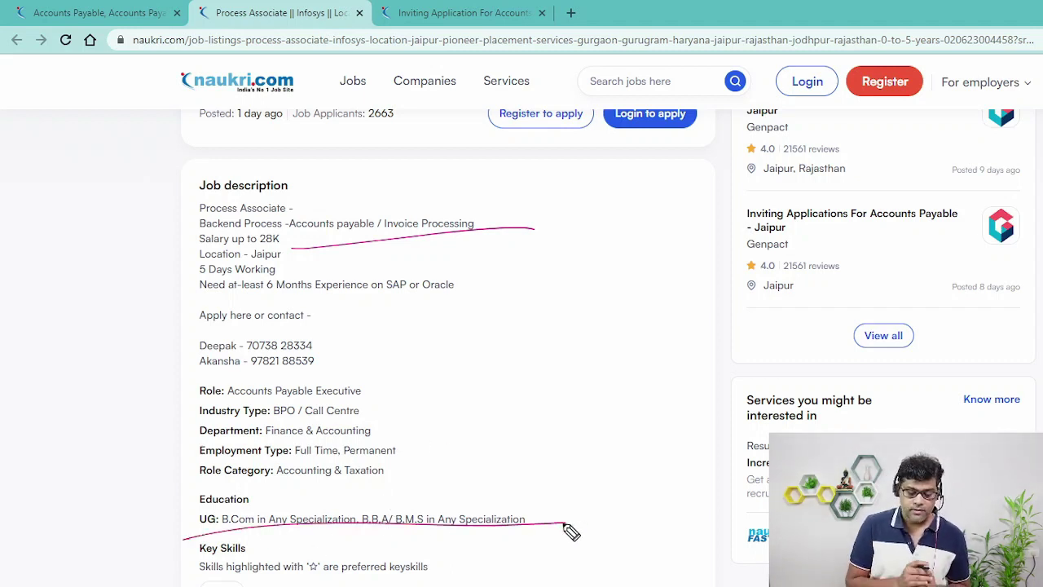
pyautogui.moveTo(316, 214); pyautogui.dragTo(280, 271)
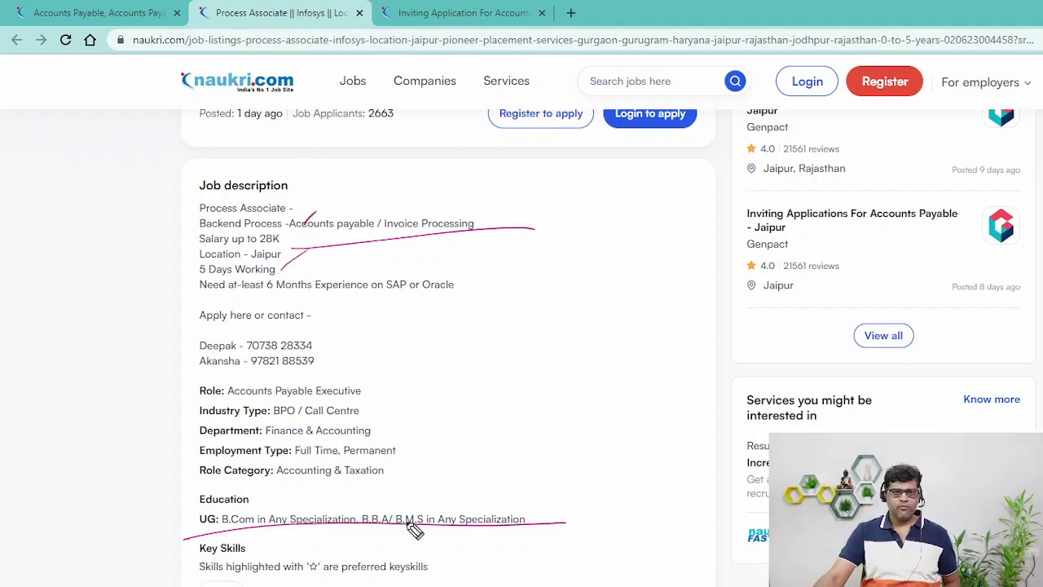
pyautogui.press('Escape')
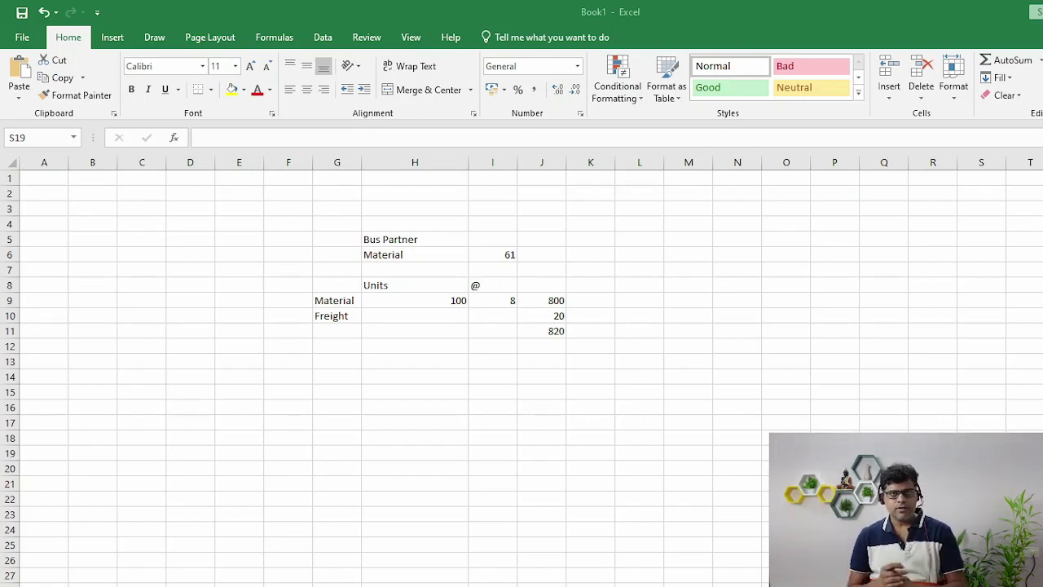
# Mark the business partner, material number, units, rate, freight and total of the purchase example in the Excel sheet with the pen
pyautogui.moveTo(534, 238); pyautogui.dragTo(588, 213)
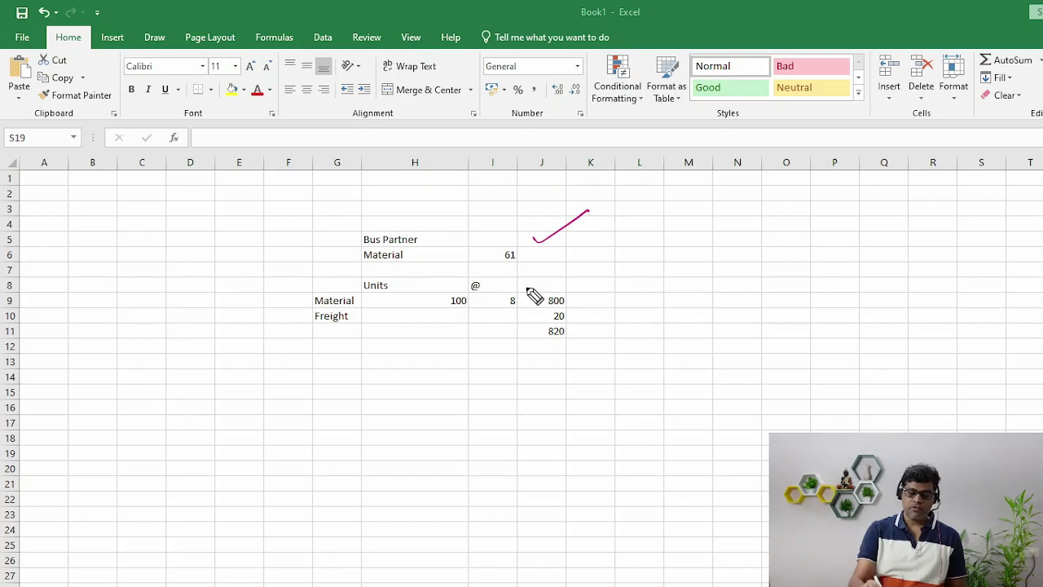
pyautogui.moveTo(521, 246); pyautogui.dragTo(524, 259)
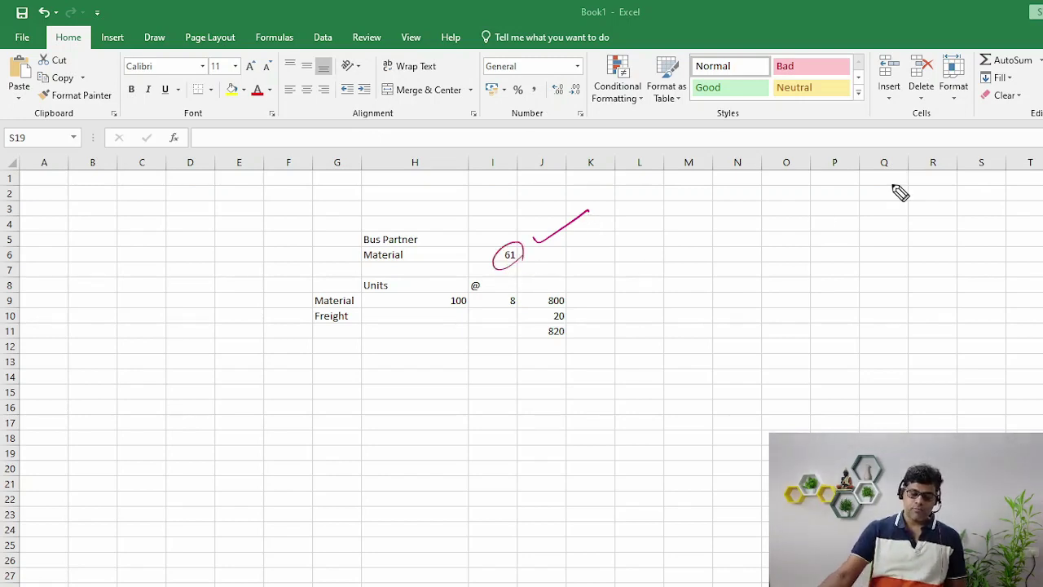
pyautogui.moveTo(433, 316); pyautogui.dragTo(467, 313)
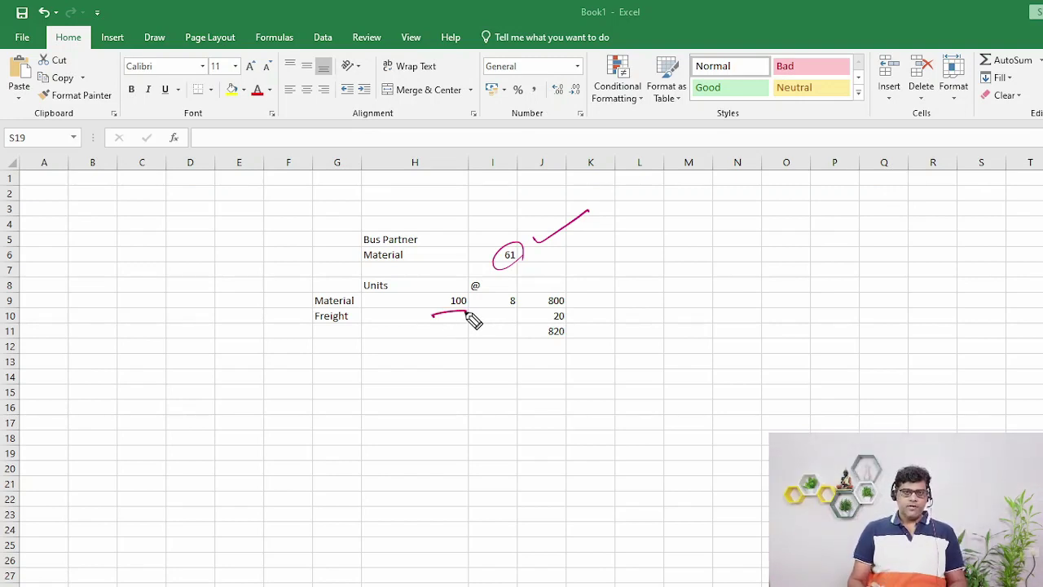
pyautogui.moveTo(495, 323); pyautogui.dragTo(528, 313)
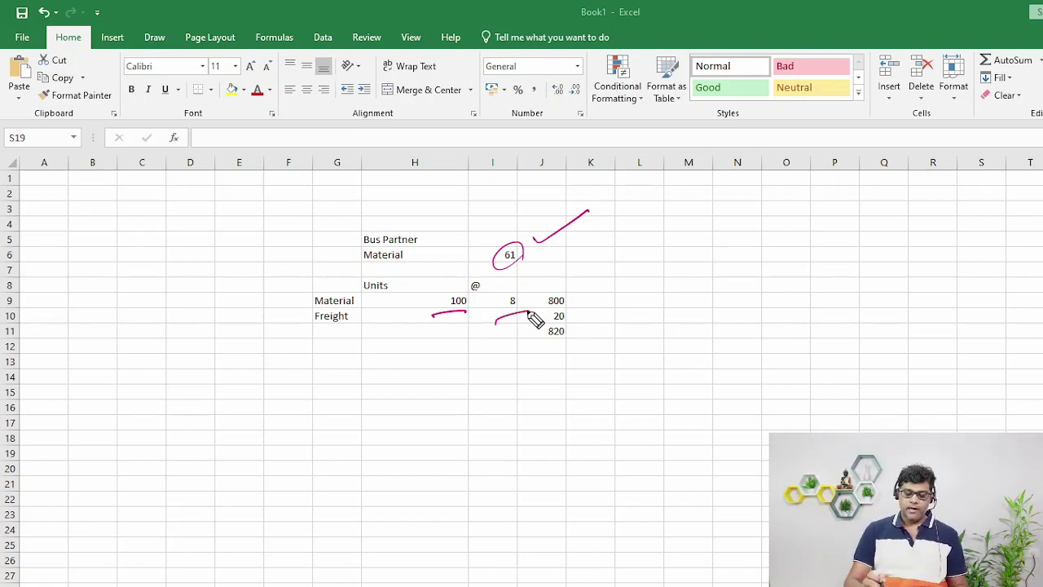
pyautogui.moveTo(585, 295); pyautogui.dragTo(657, 267)
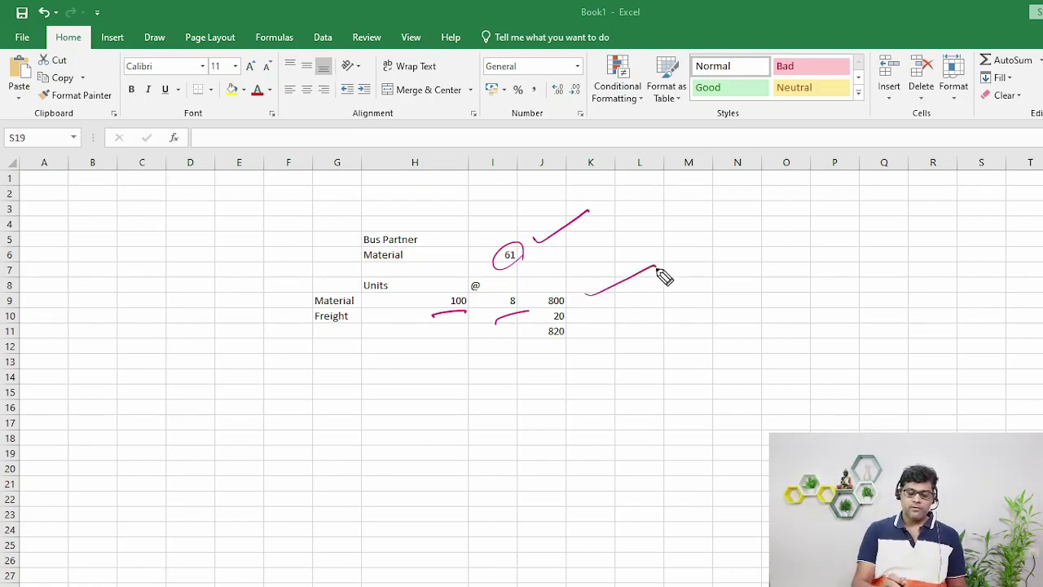
pyautogui.moveTo(263, 329); pyautogui.dragTo(290, 316)
pyautogui.moveTo(585, 316); pyautogui.dragTo(627, 296)
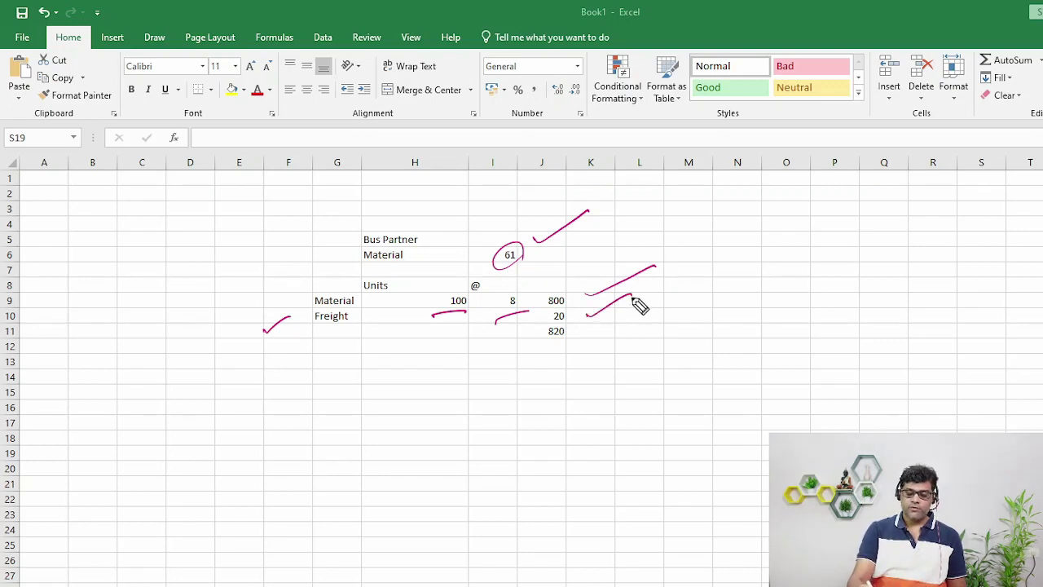
pyautogui.moveTo(538, 355); pyautogui.dragTo(588, 344)
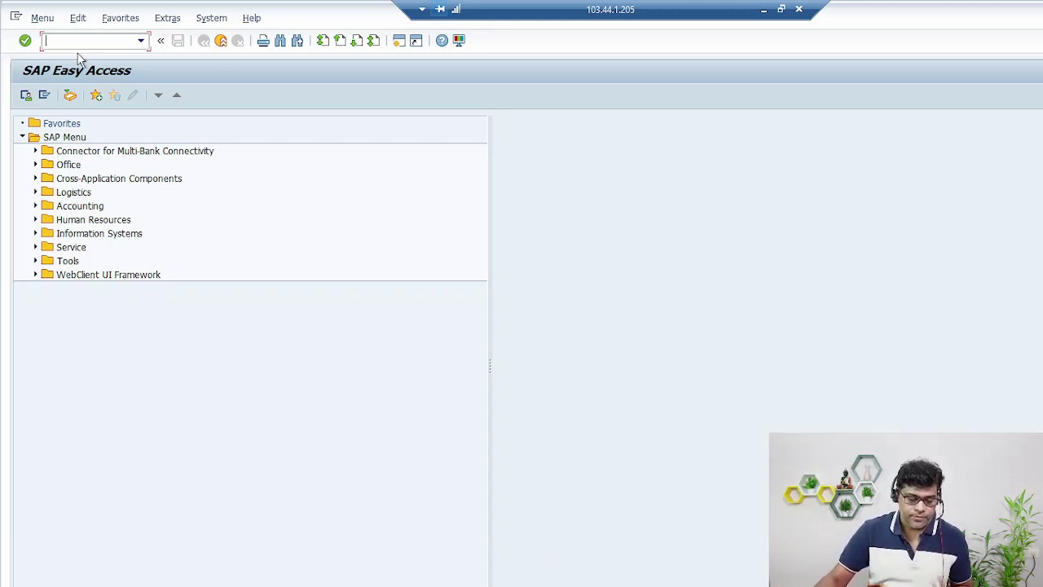
# Run transaction ME21N in SAP, and return to the SAP Easy Access screen with /n
pyautogui.write('me21n')
pyautogui.press('Return')
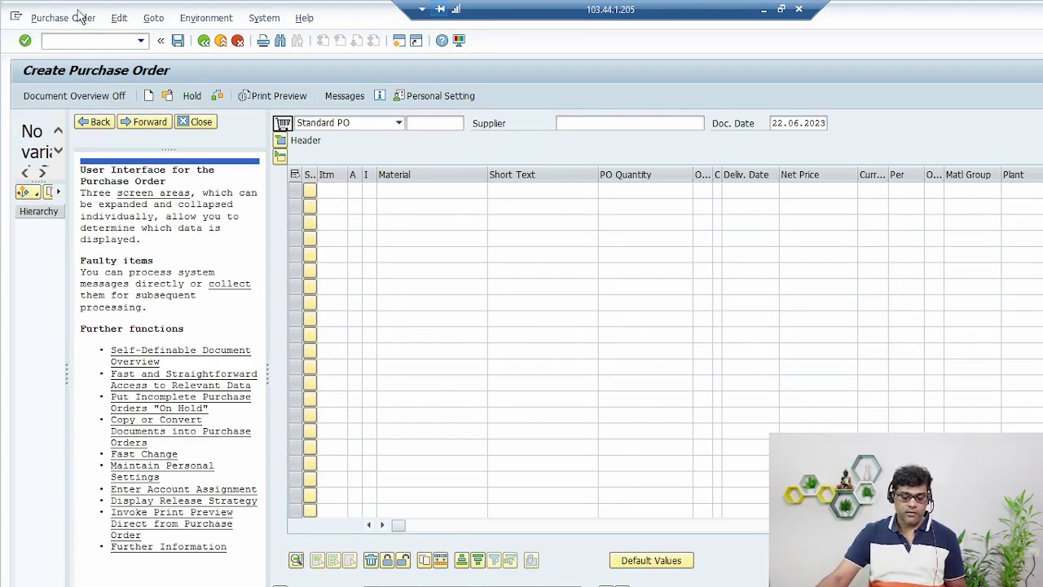
pyautogui.click(69, 45)
pyautogui.write('/n')
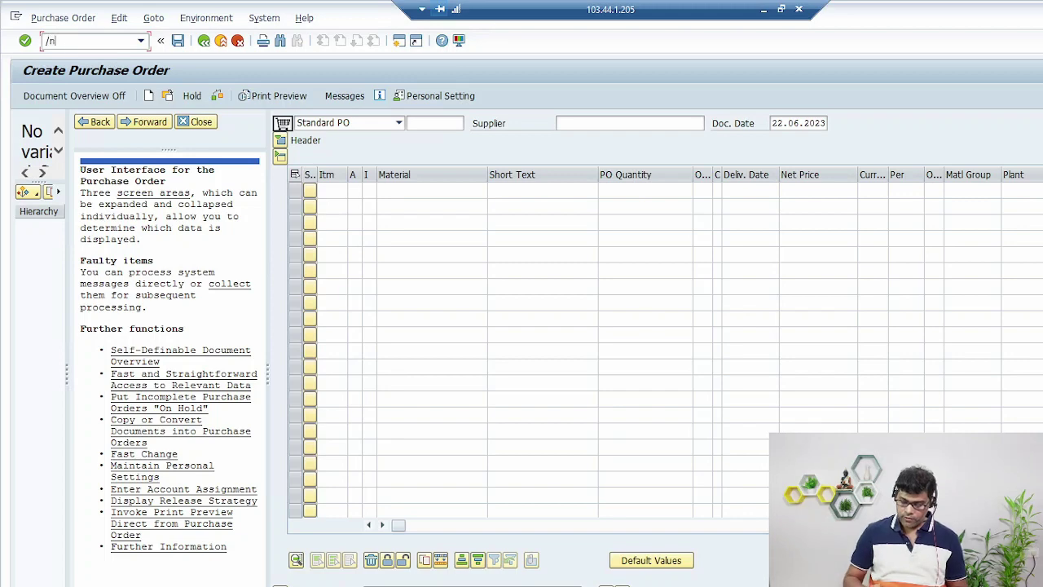
pyautogui.press('Return')
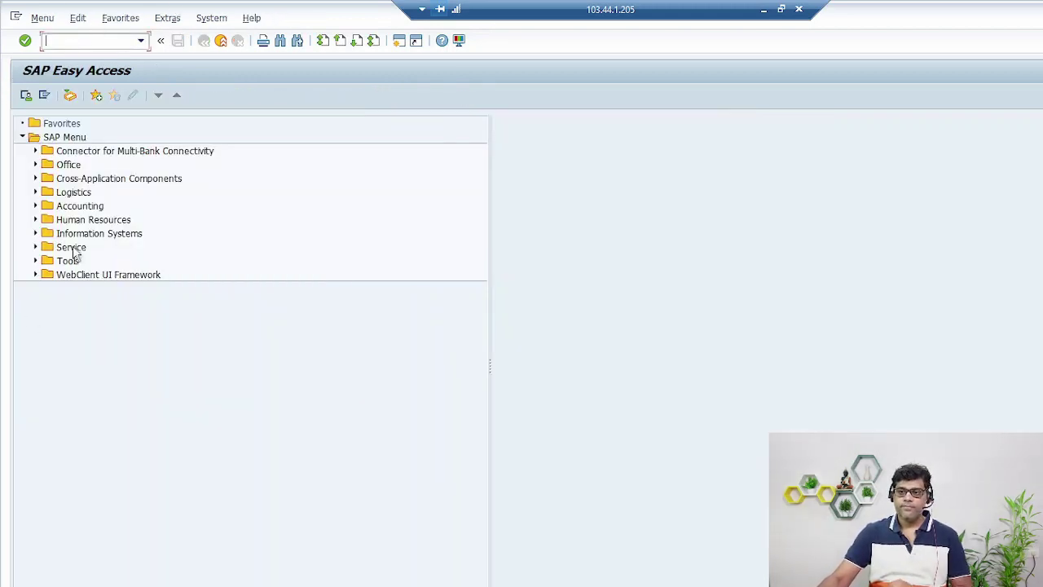
# Open ME21N - Vendor/Supplying Plant Known from the purchase order creation folder under Logistics, Materials Management and Purchasing
pyautogui.click(36, 193)
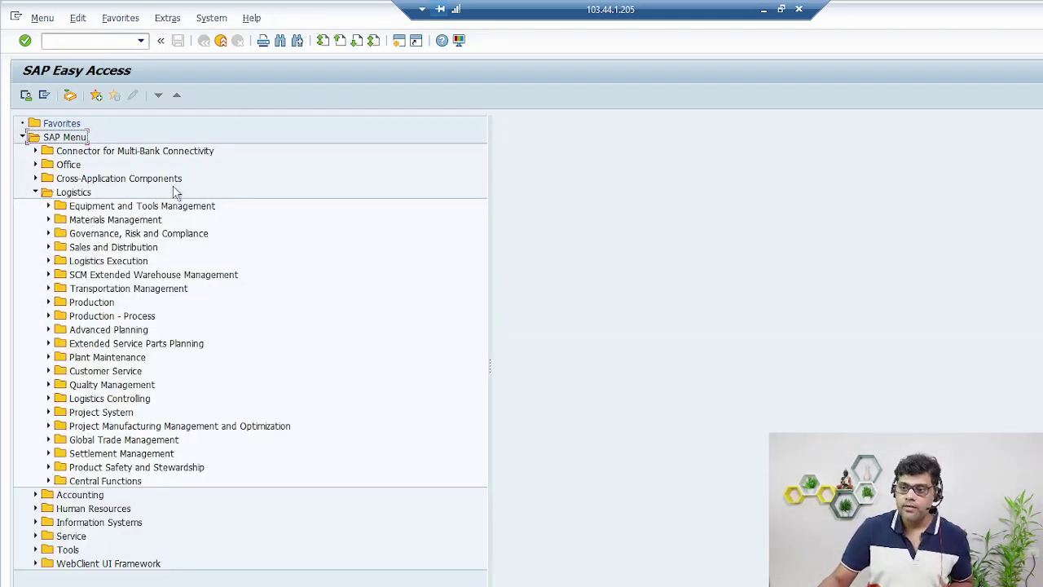
pyautogui.click(48, 220)
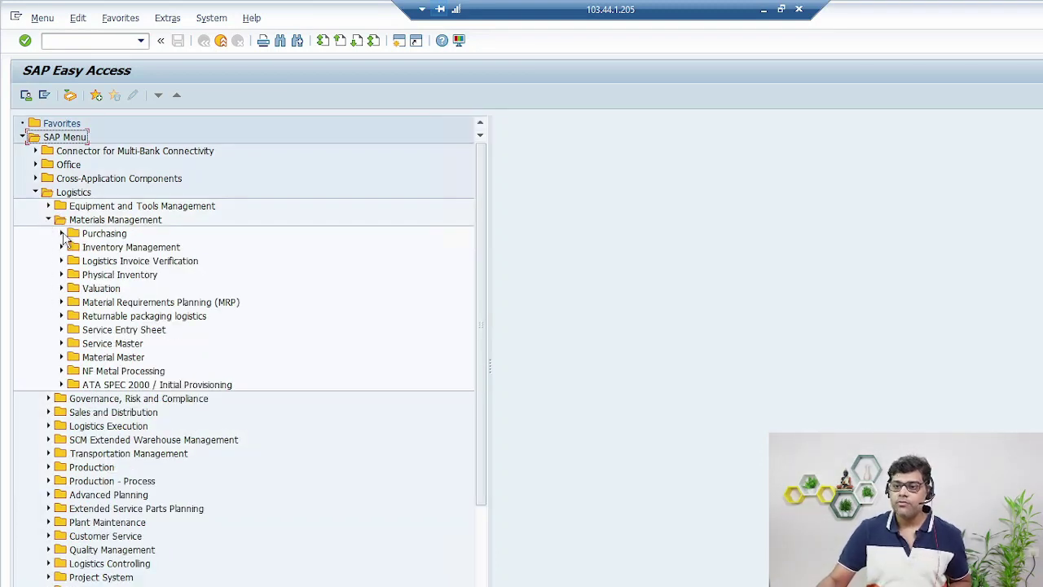
pyautogui.click(62, 234)
pyautogui.click(75, 247)
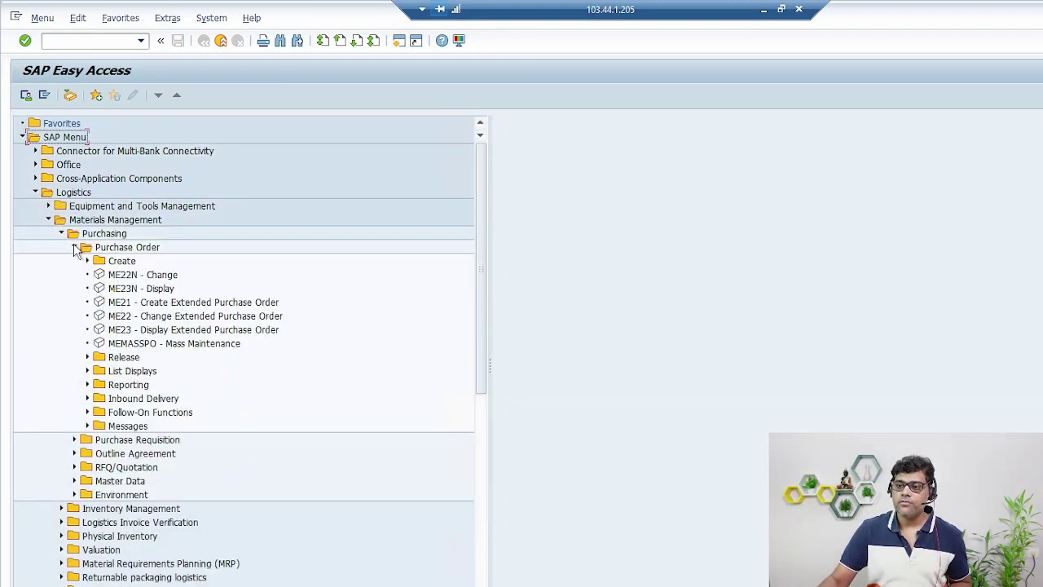
pyautogui.click(88, 261)
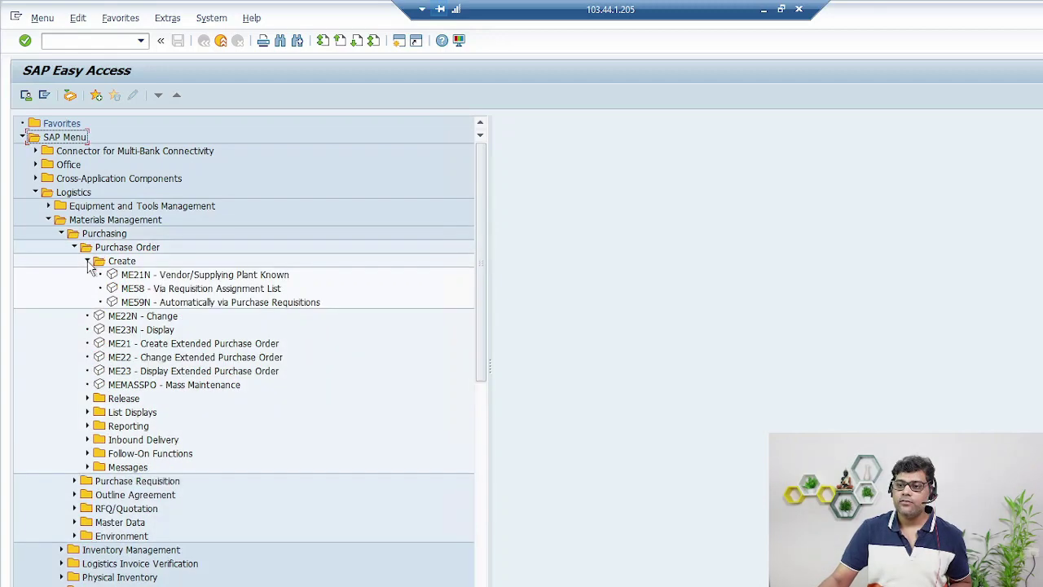
pyautogui.doubleClick(170, 275)
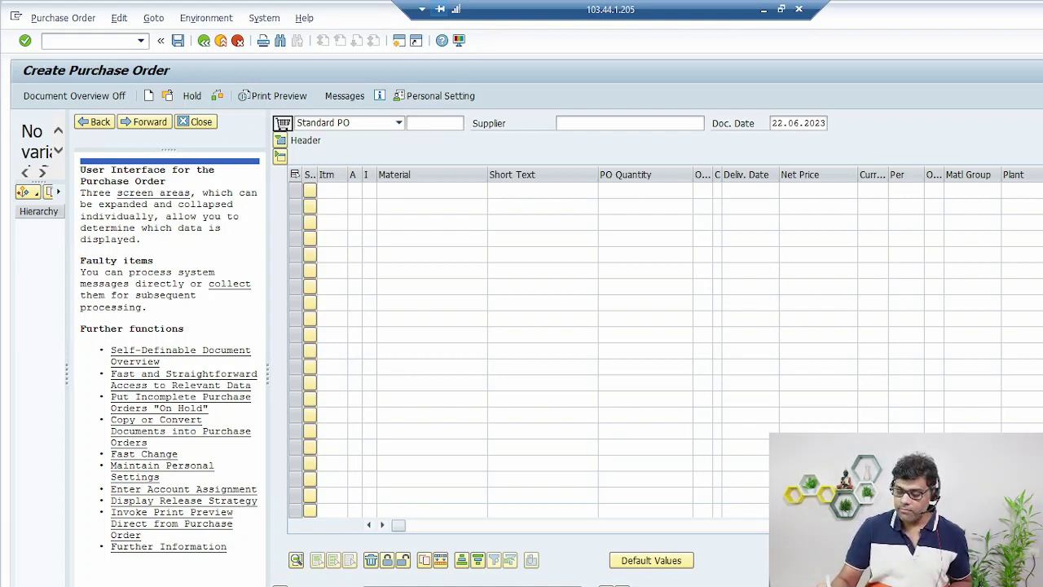
# Mark the interface help area beside the Create Purchase Order form with the pen
pyautogui.moveTo(216, 155); pyautogui.dragTo(259, 138)
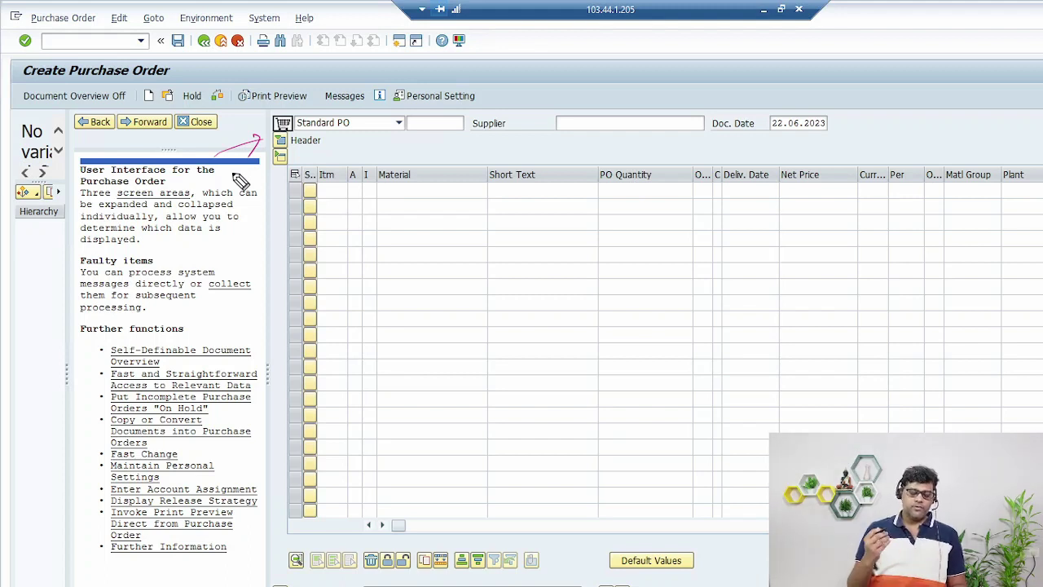
pyautogui.moveTo(266, 189)
pyautogui.mouseDown()
pyautogui.moveTo(233, 252)
pyautogui.moveTo(310, 461)
pyautogui.mouseUp()
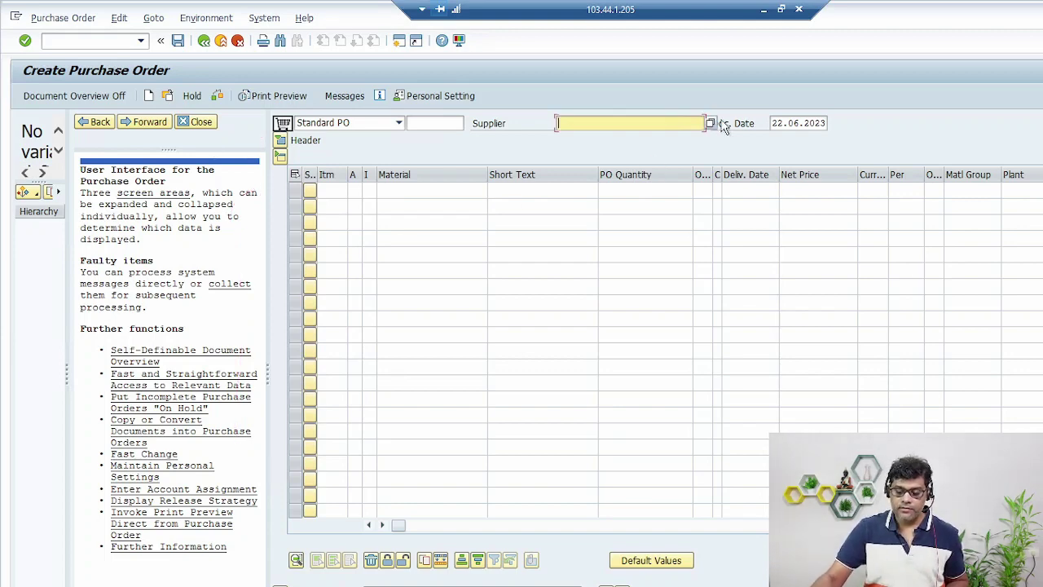
# Open the value search for the purchase order's supplier and clear its company code restriction
pyautogui.press('F4')
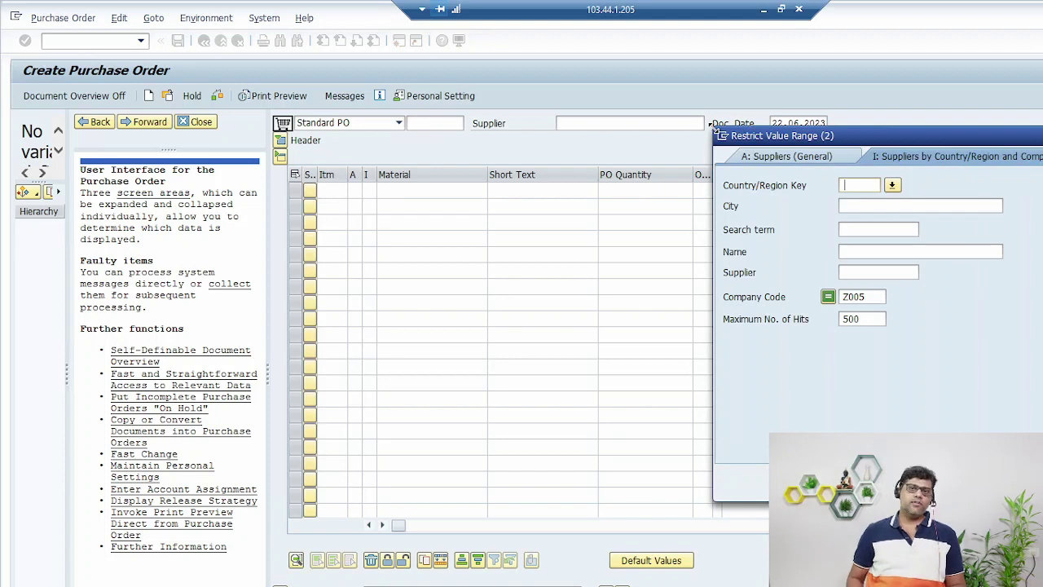
pyautogui.press('Tab')
pyautogui.press('Tab')
pyautogui.press('Tab')
pyautogui.press('Tab')
pyautogui.press('Tab')
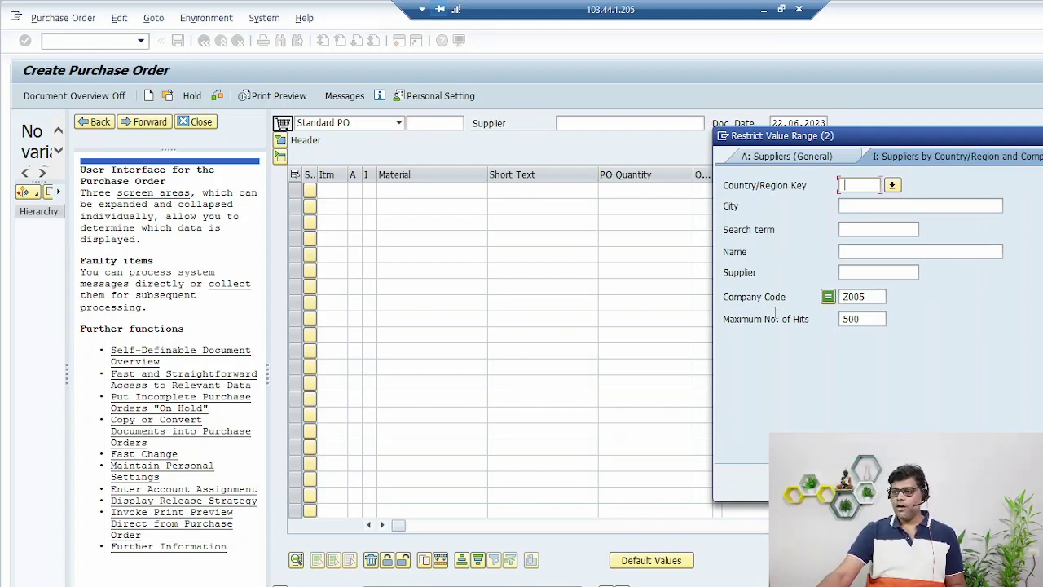
pyautogui.press('Delete')
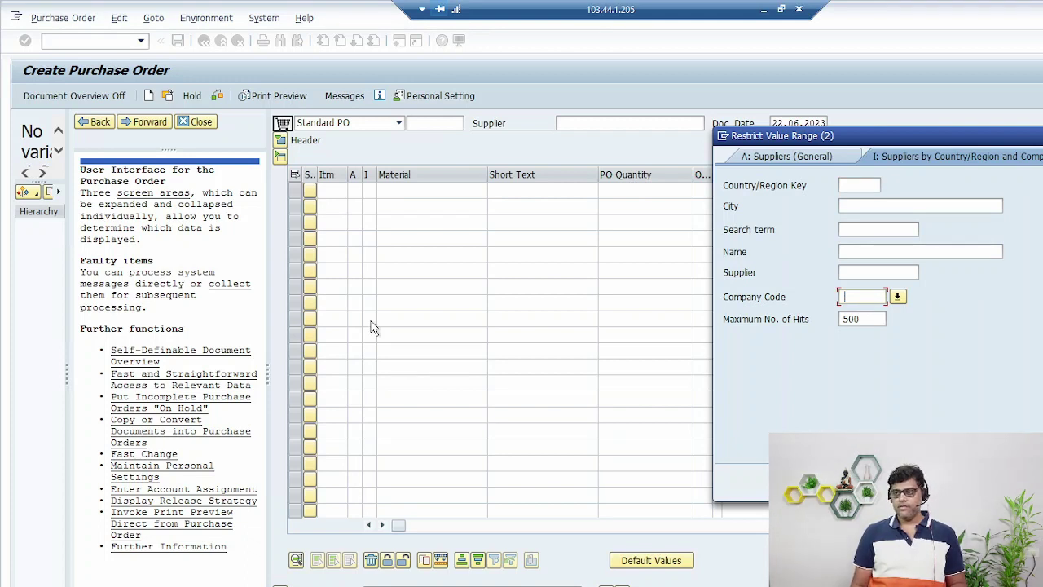
# Search the suppliers by company code Z005 and pick VBL Enterprise Ltd as the purchase order's supplier
pyautogui.click(888, 272)
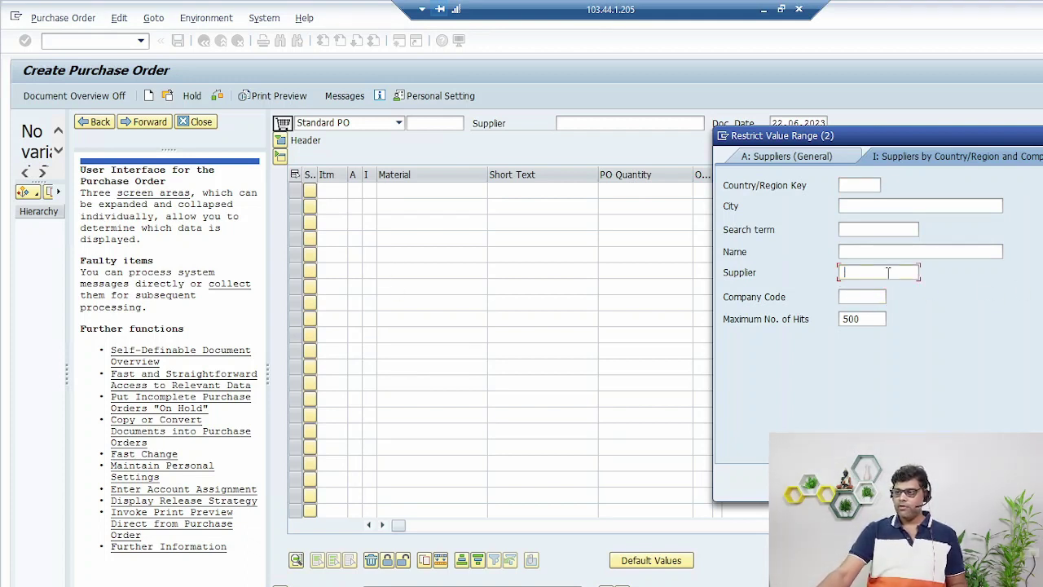
pyautogui.click(865, 296)
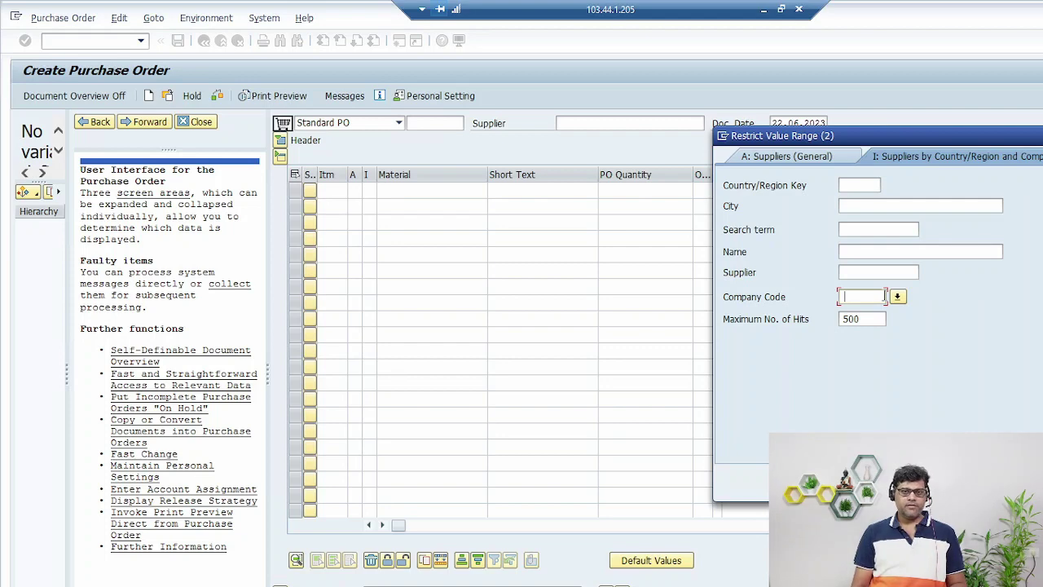
pyautogui.click(901, 230)
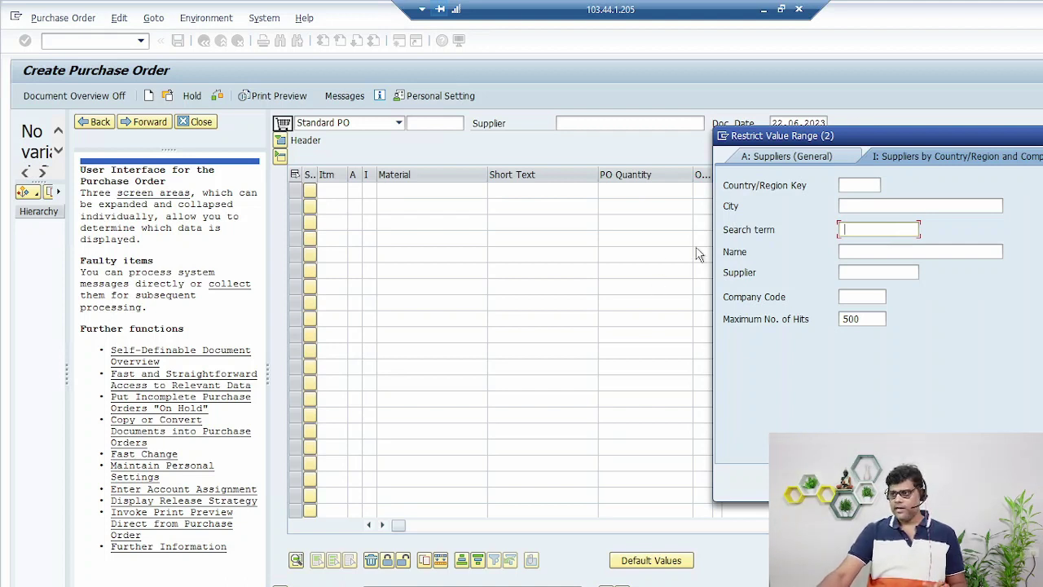
pyautogui.click(877, 296)
pyautogui.write('2000')
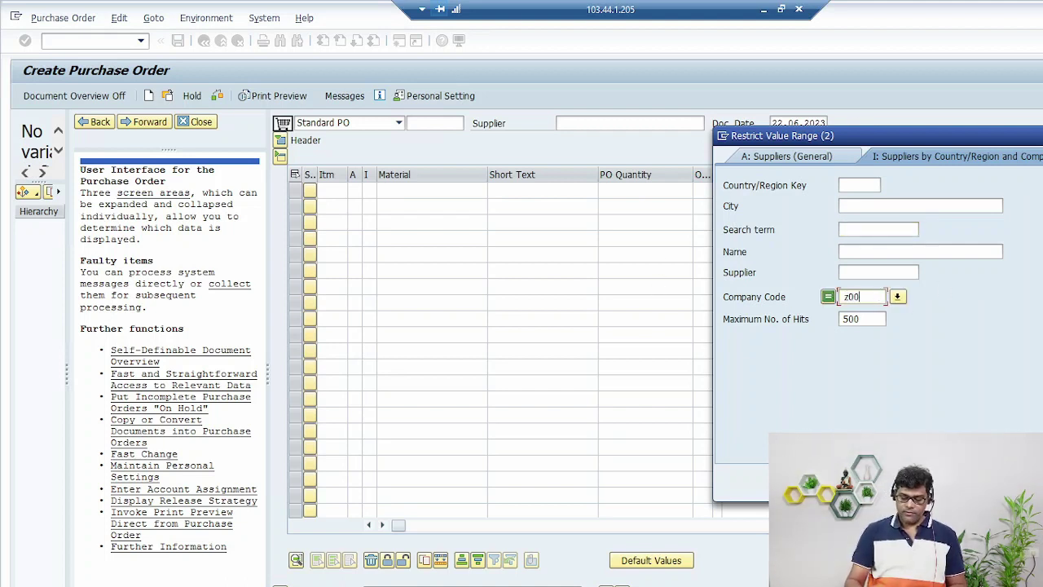
pyautogui.press('Return')
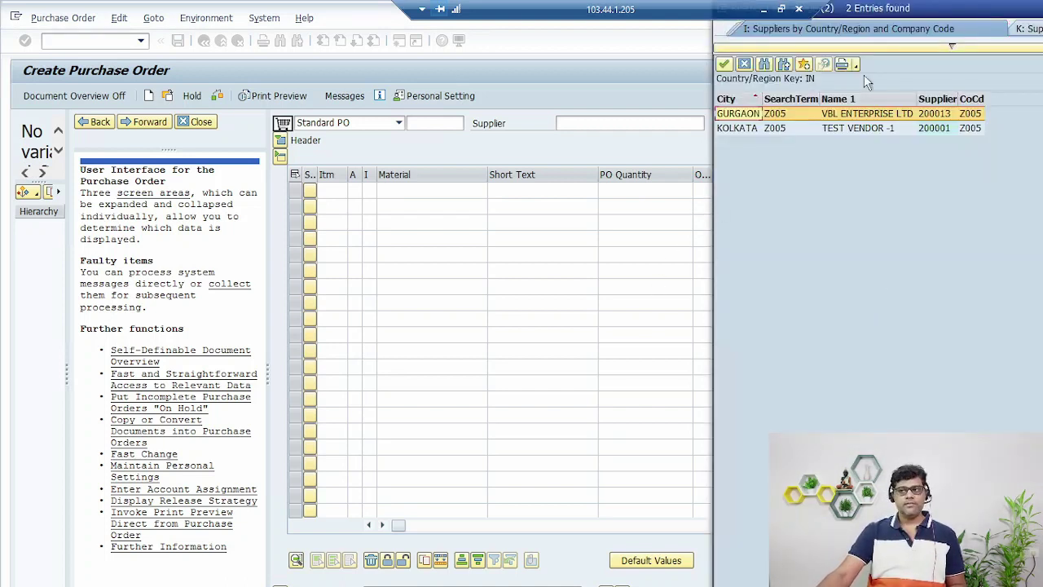
pyautogui.doubleClick(813, 128)
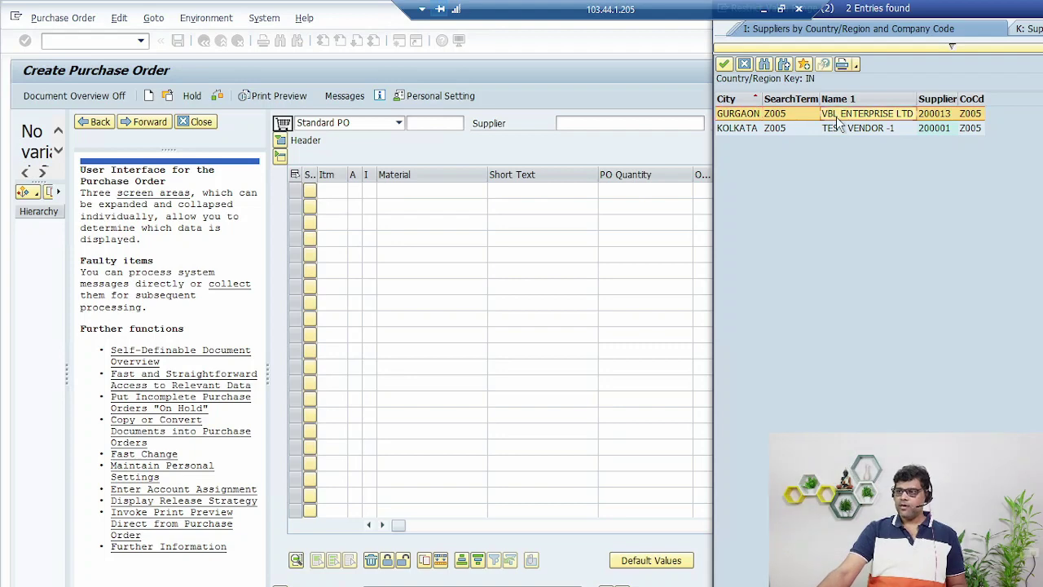
# Set the header's organizational data to purchasing organization Z05P, purchasing group TEP and company code Z005
pyautogui.click(280, 140)
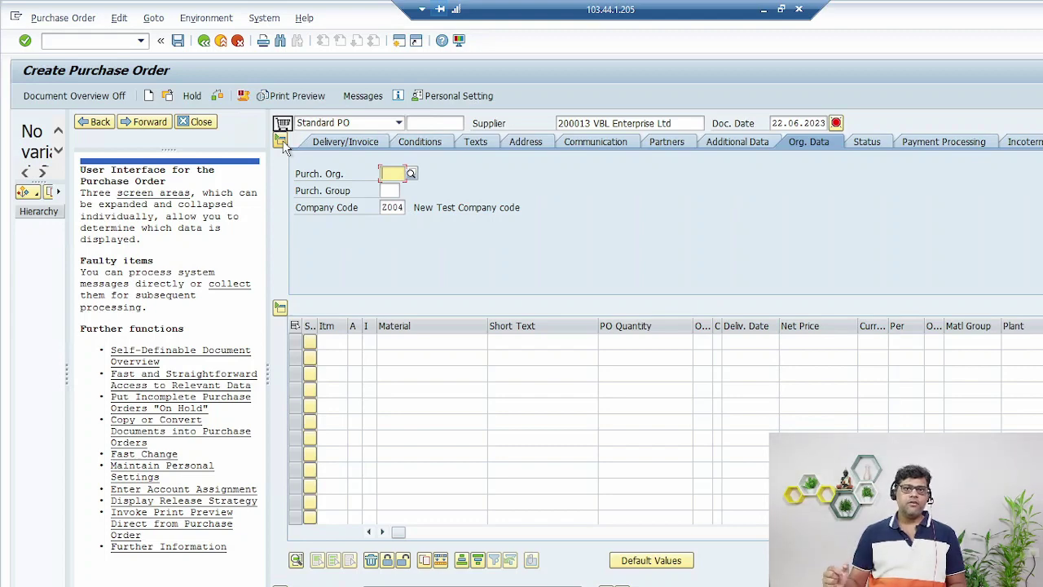
pyautogui.write('z05')
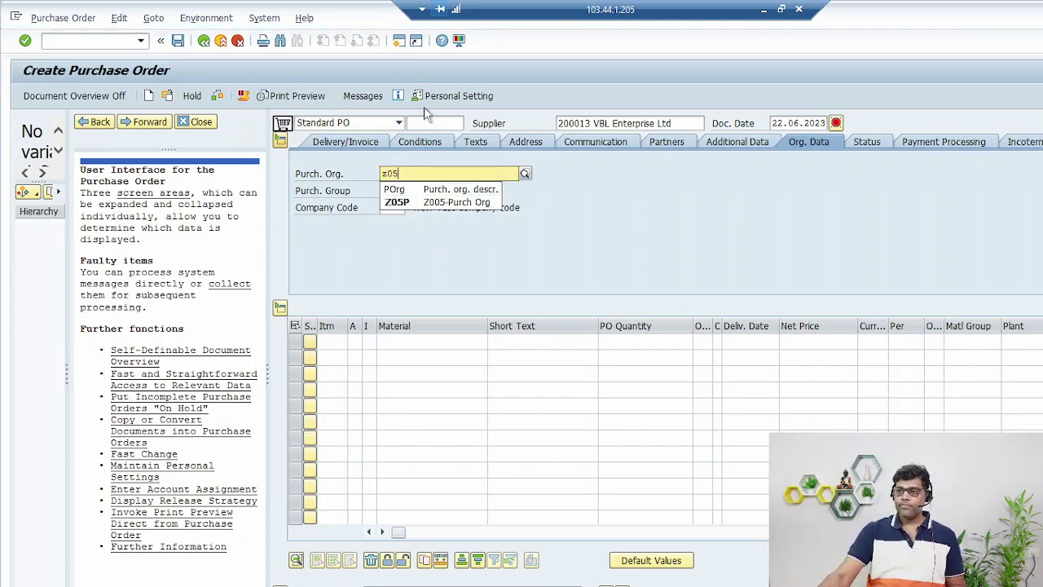
pyautogui.click(446, 202)
pyautogui.click(388, 190)
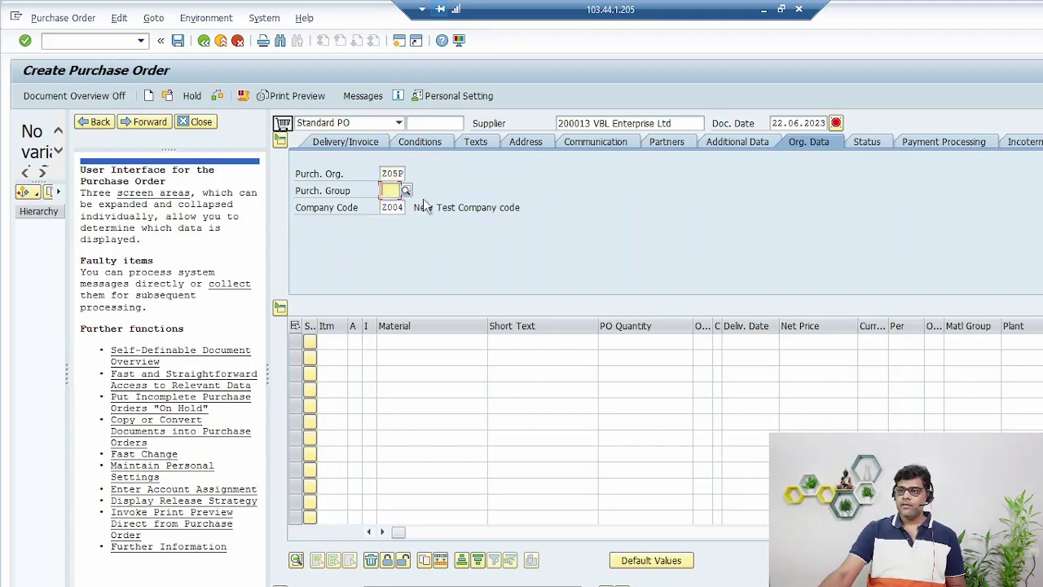
pyautogui.write('TEP')
pyautogui.press('Tab')
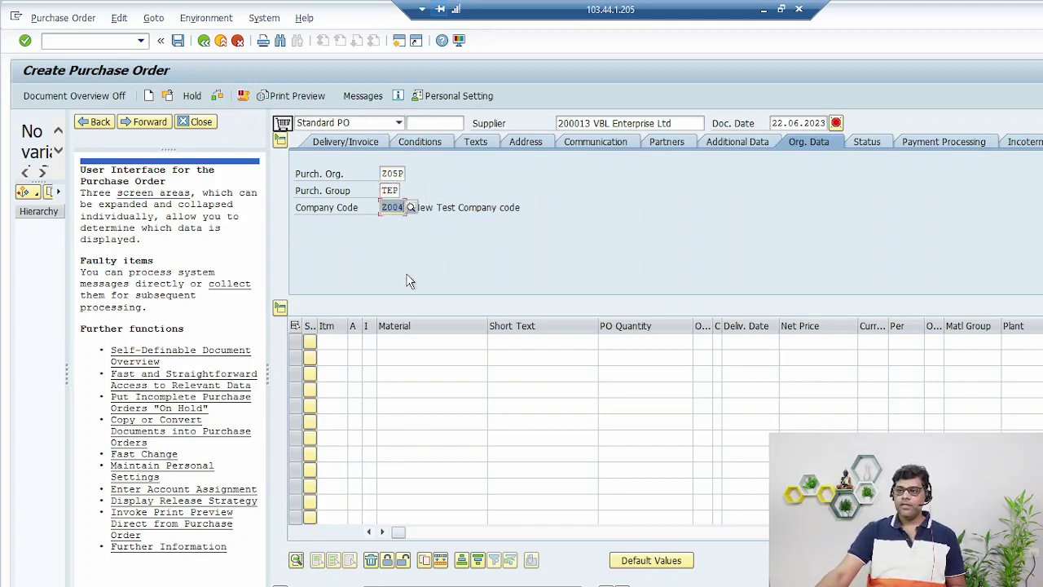
pyautogui.press('BackSpace')
pyautogui.write('Z005')
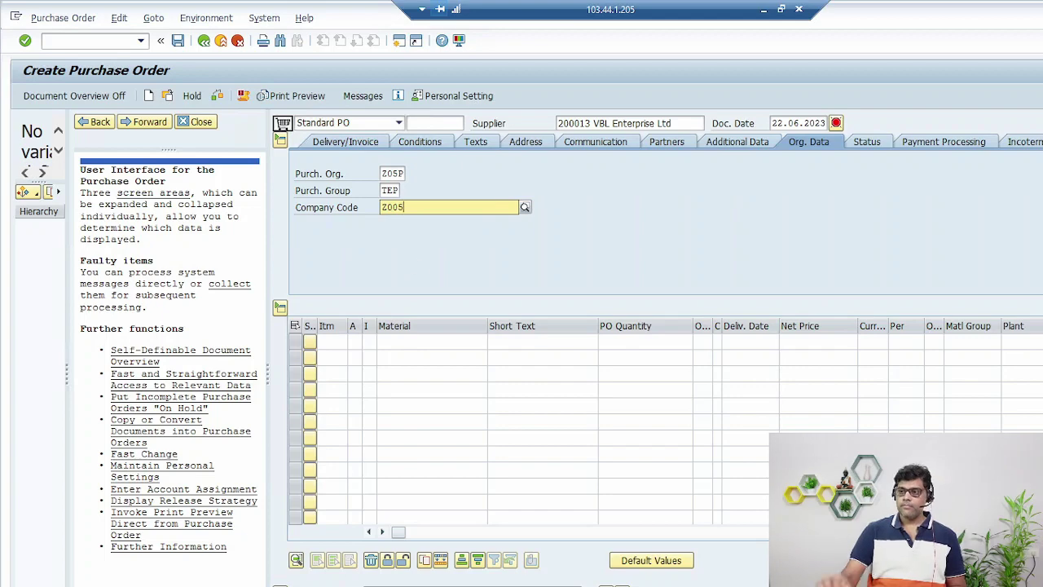
# Enter item 10 in the first row of the item overview with material 61 and a PO quantity of 100
pyautogui.click(397, 236)
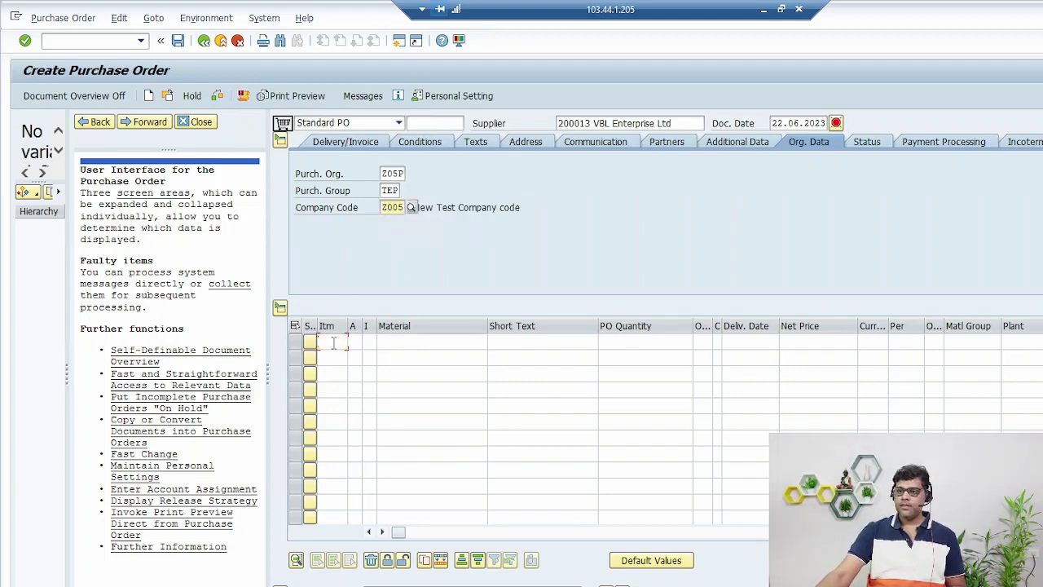
pyautogui.write('10')
pyautogui.press('Tab')
pyautogui.press('Tab')
pyautogui.press('Tab')
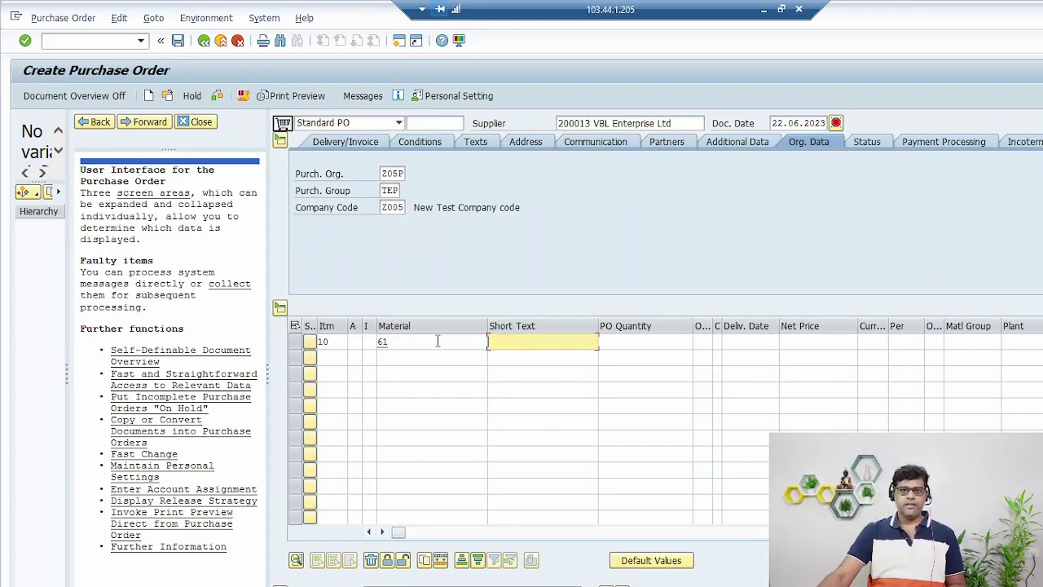
pyautogui.press('Tab')
pyautogui.write('100')
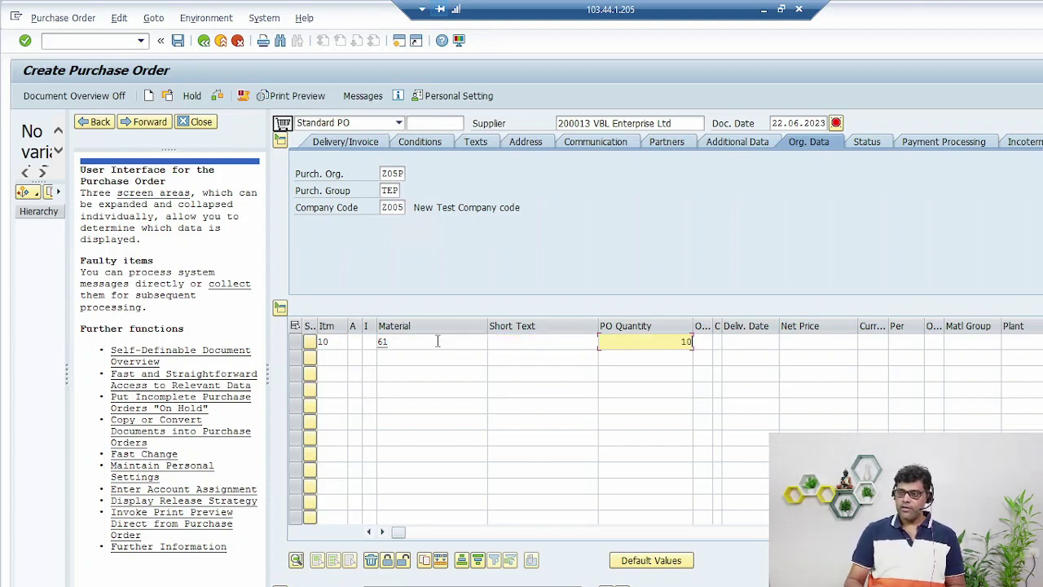
pyautogui.press('Tab')
pyautogui.press('Tab')
pyautogui.press('Tab')
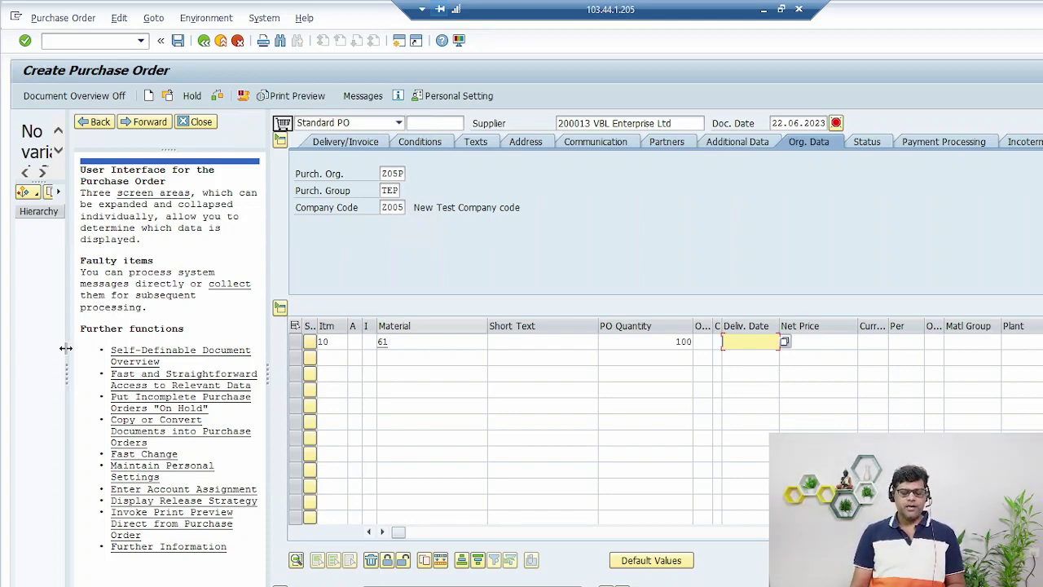
# Set item 10's delivery date to 22.06.2023 using the calendar and its currency to INR
pyautogui.press('F4')
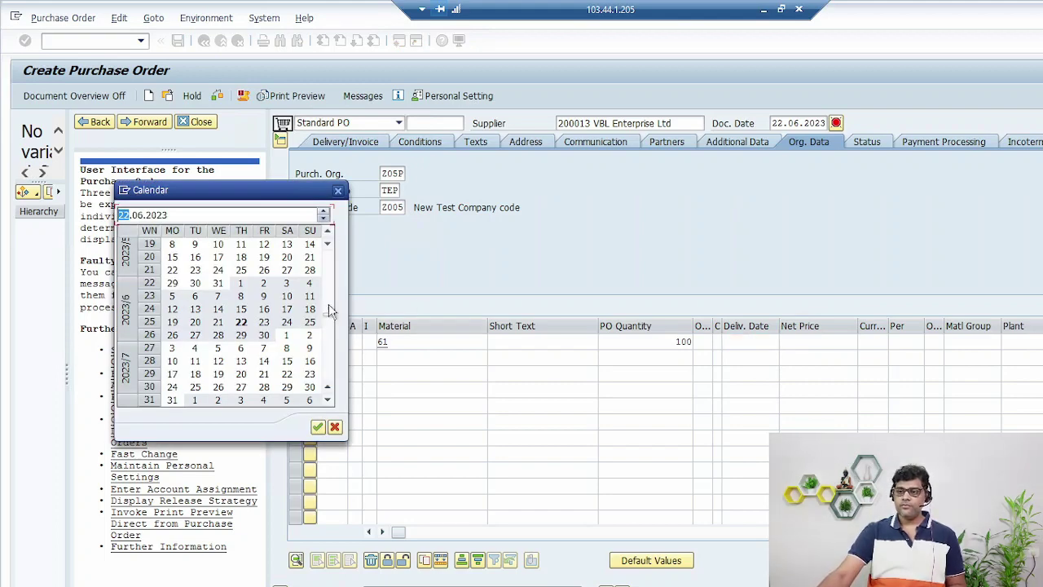
pyautogui.doubleClick(242, 322)
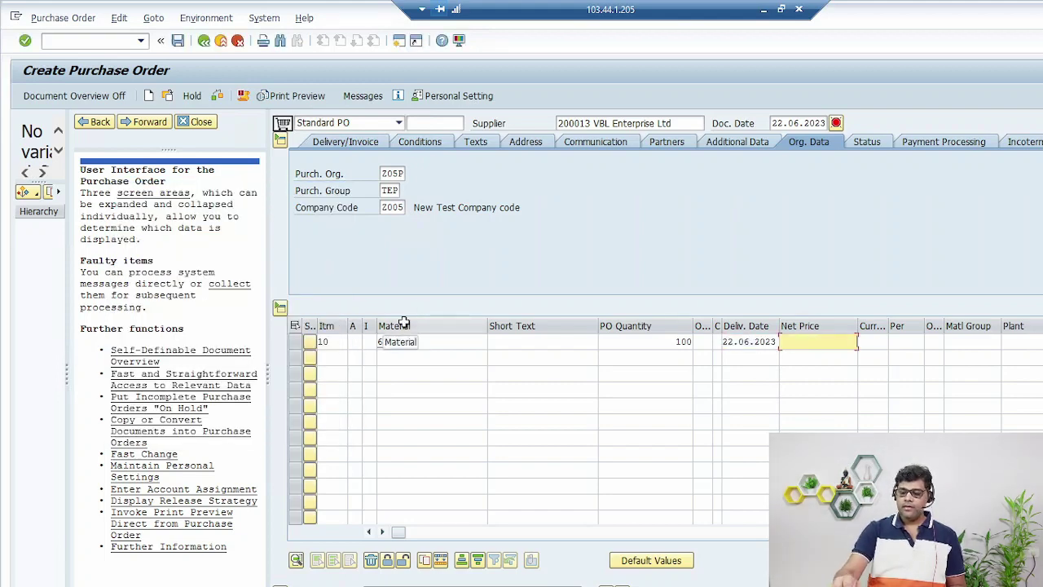
pyautogui.press('Tab')
pyautogui.write('INR')
pyautogui.press('Tab')
pyautogui.press('Tab')
pyautogui.press('Tab')
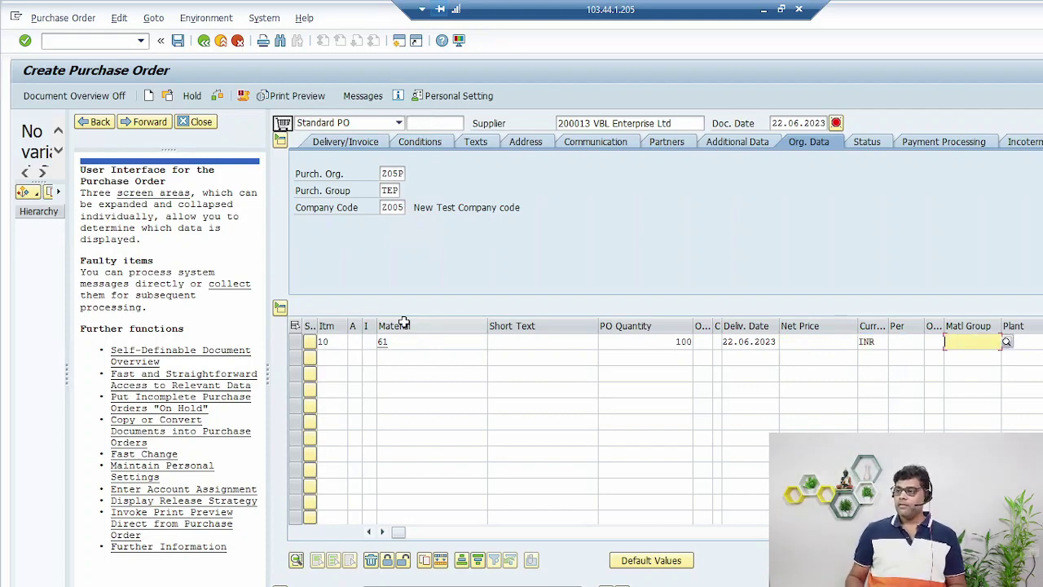
# Assign material group G0001 (General Material) and plant Z005 to item 10
pyautogui.press('F4')
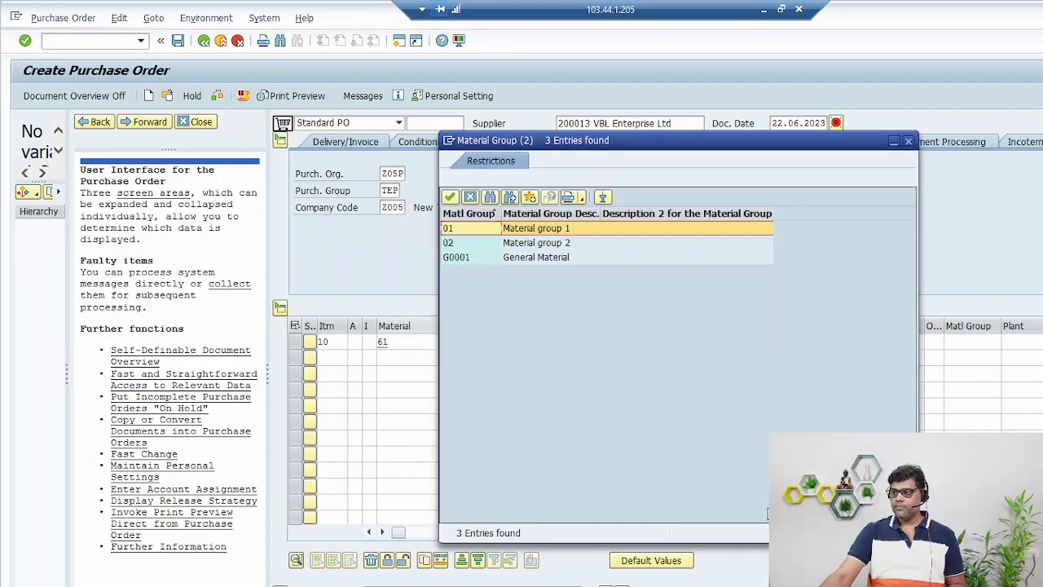
pyautogui.doubleClick(520, 257)
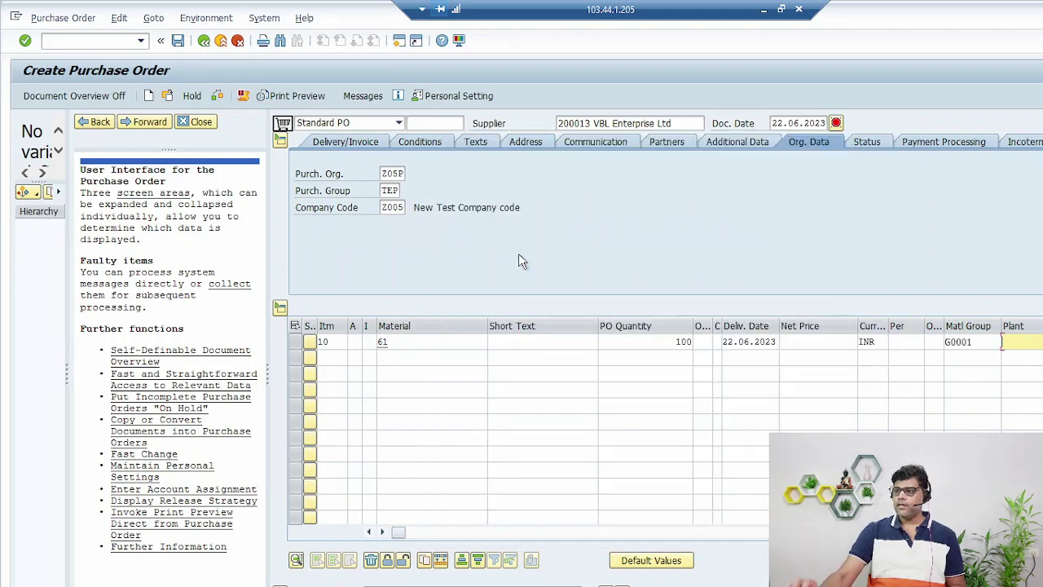
pyautogui.write('Z005')
pyautogui.press('Tab')
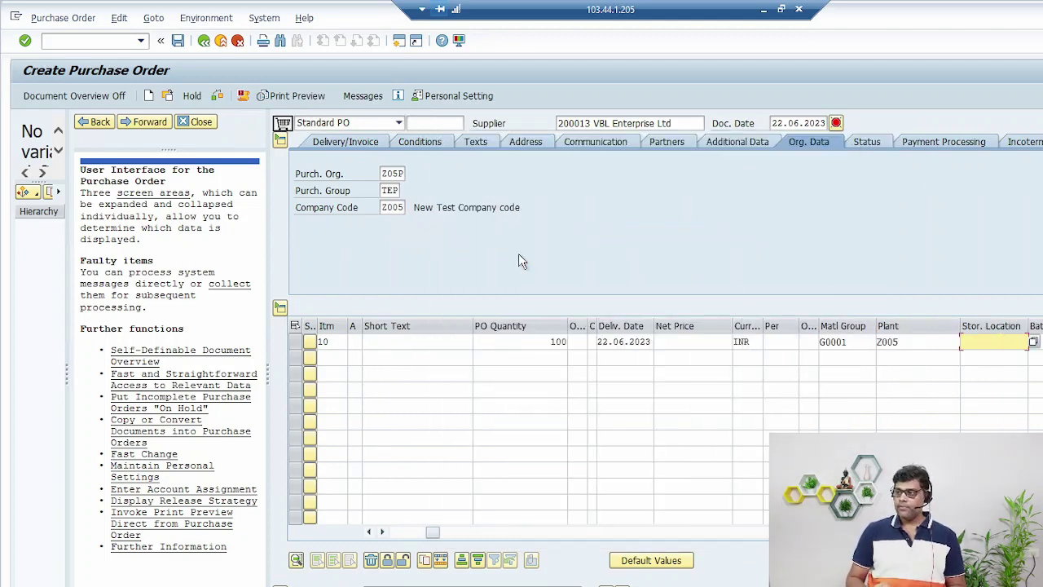
# Set item 10's storage location to Z015 and open its net price for entry
pyautogui.write('ZZ0')
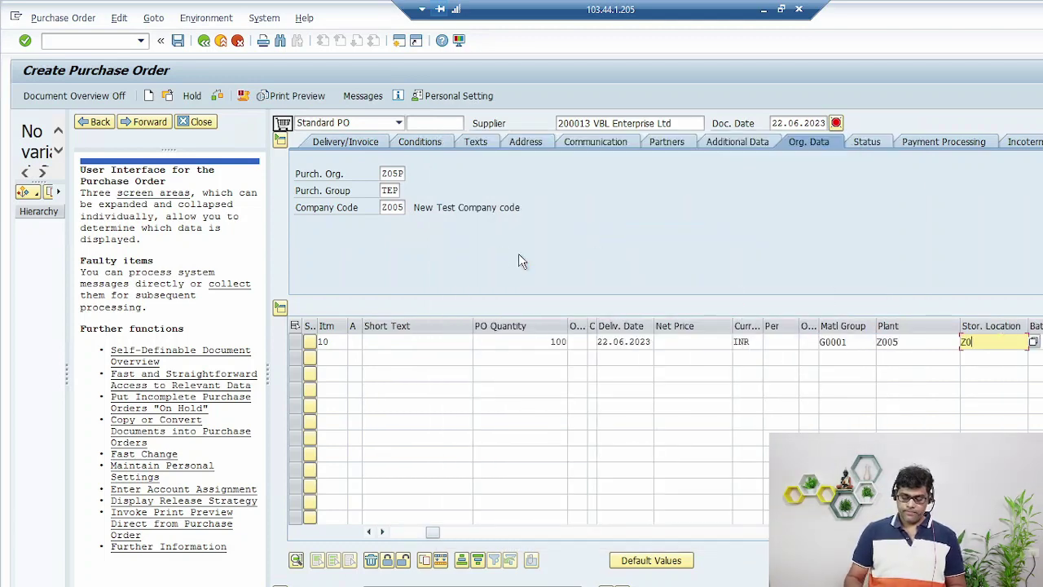
pyautogui.write('015')
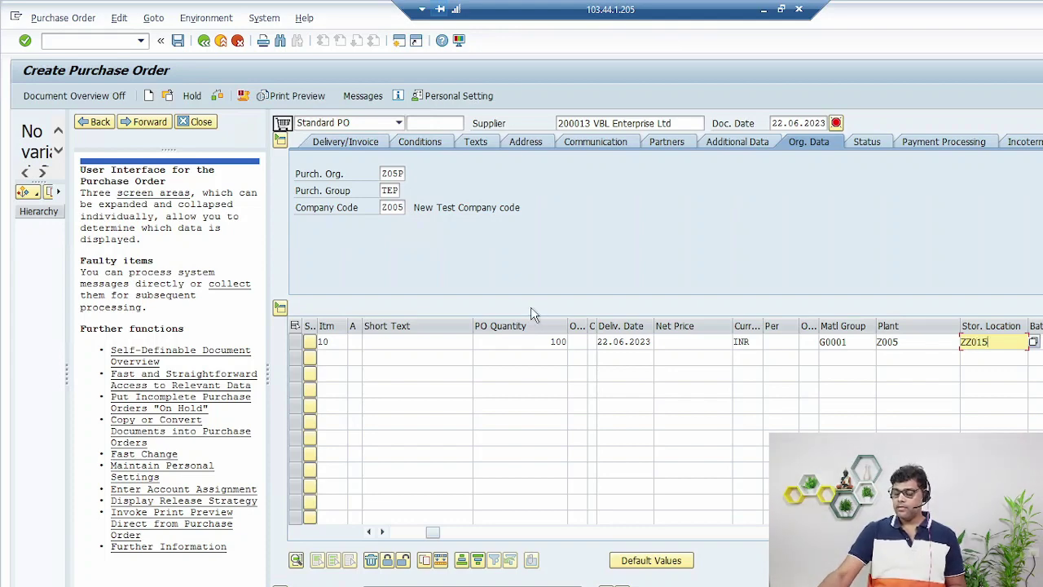
pyautogui.press('BackSpace')
pyautogui.press('BackSpace')
pyautogui.press('BackSpace')
pyautogui.press('BackSpace')
pyautogui.press('BackSpace')
pyautogui.write('Z00')
pyautogui.press('BackSpace')
pyautogui.write('15')
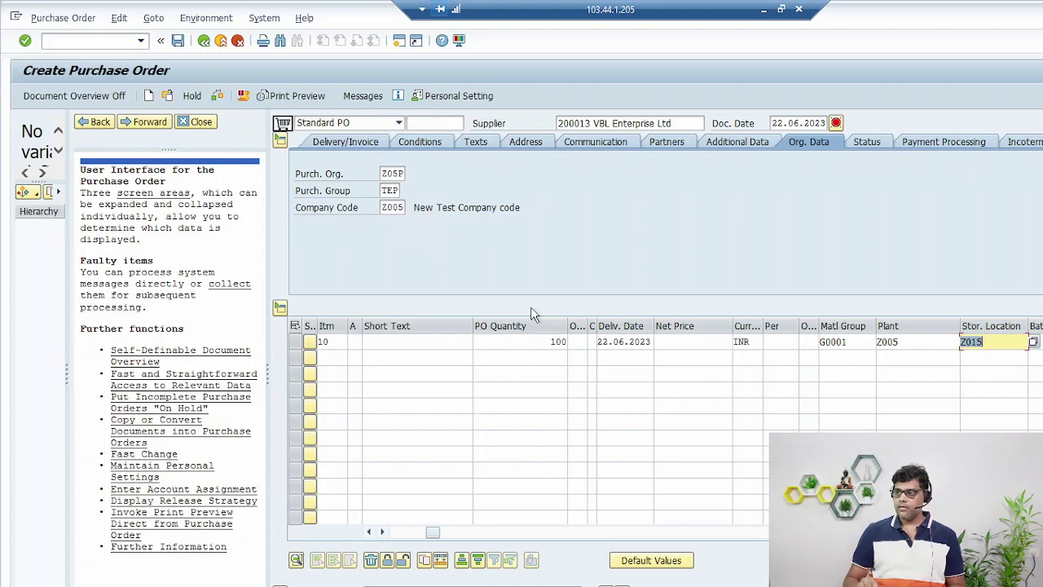
pyautogui.click(684, 340)
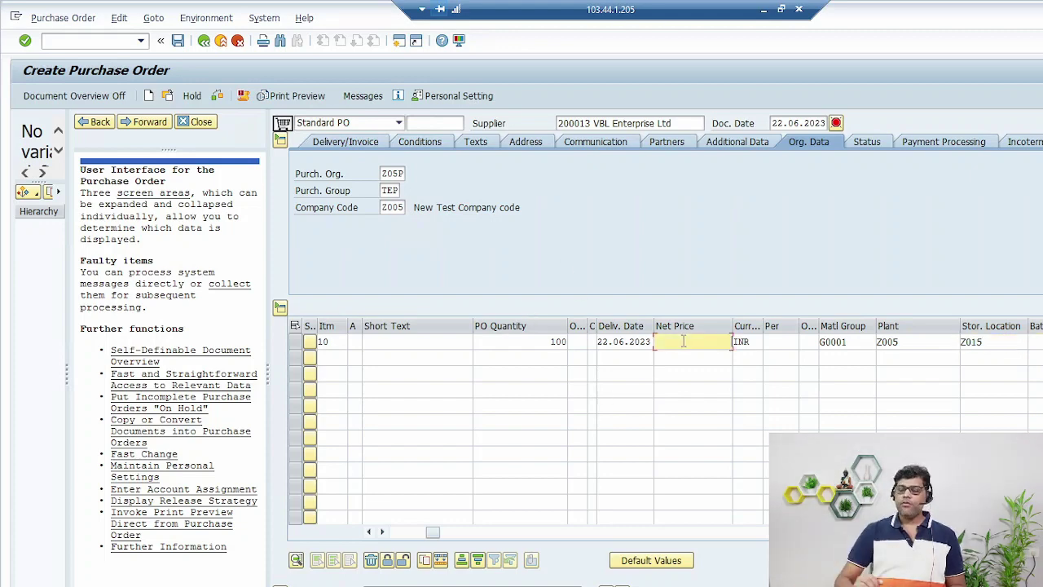
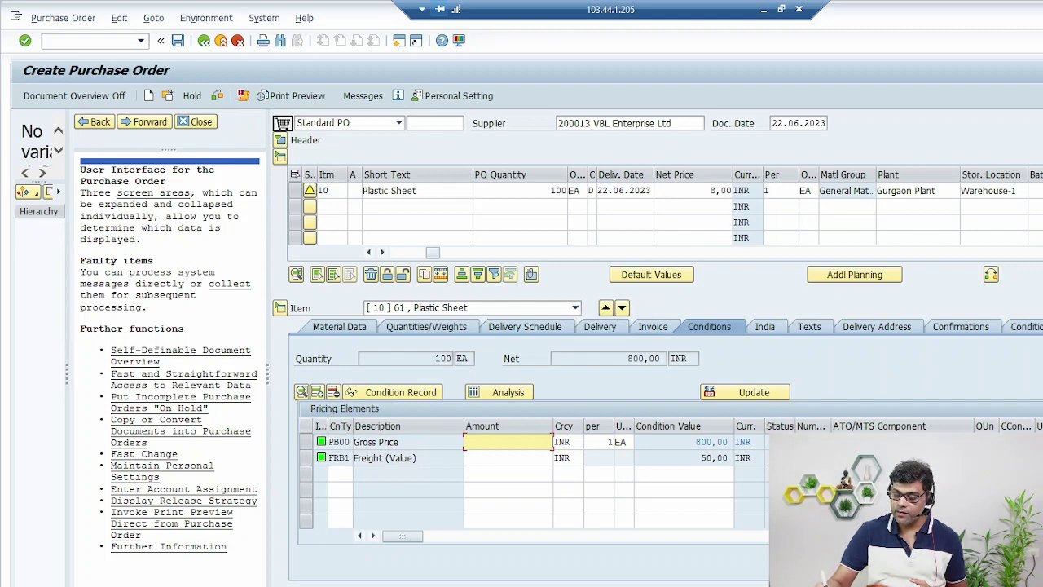
# Mark condition types PB00 and FRB1 with the pen, label them as material and freight, and exit the annotation
pyautogui.moveTo(362, 427); pyautogui.dragTo(320, 443)
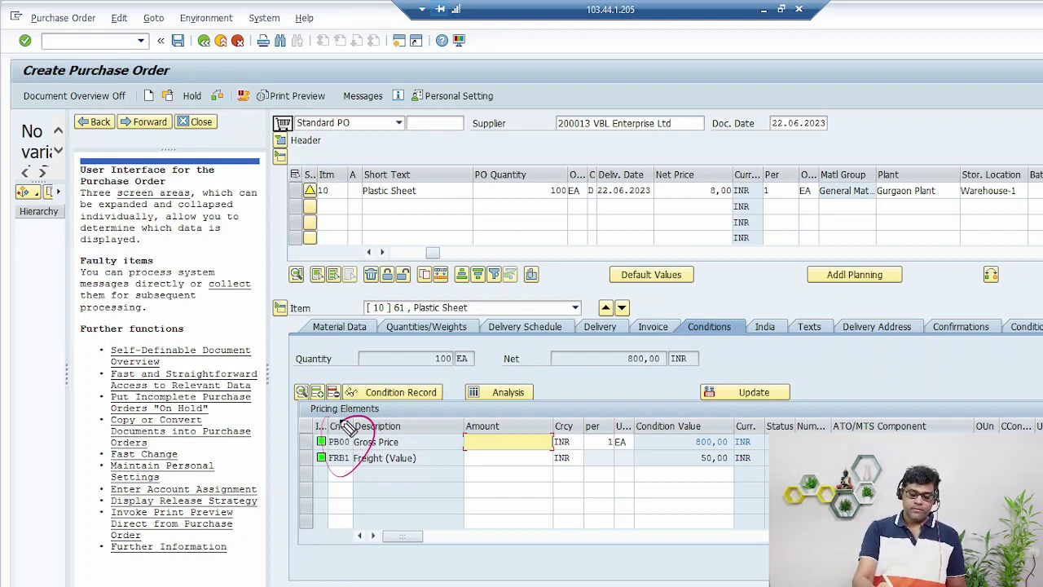
pyautogui.moveTo(339, 425)
pyautogui.mouseDown()
pyautogui.moveTo(363, 373)
pyautogui.moveTo(376, 380)
pyautogui.moveTo(474, 314)
pyautogui.mouseUp()
pyautogui.moveTo(342, 471)
pyautogui.mouseDown()
pyautogui.moveTo(337, 515)
pyautogui.moveTo(358, 512)
pyautogui.moveTo(378, 535)
pyautogui.moveTo(454, 489)
pyautogui.mouseUp()
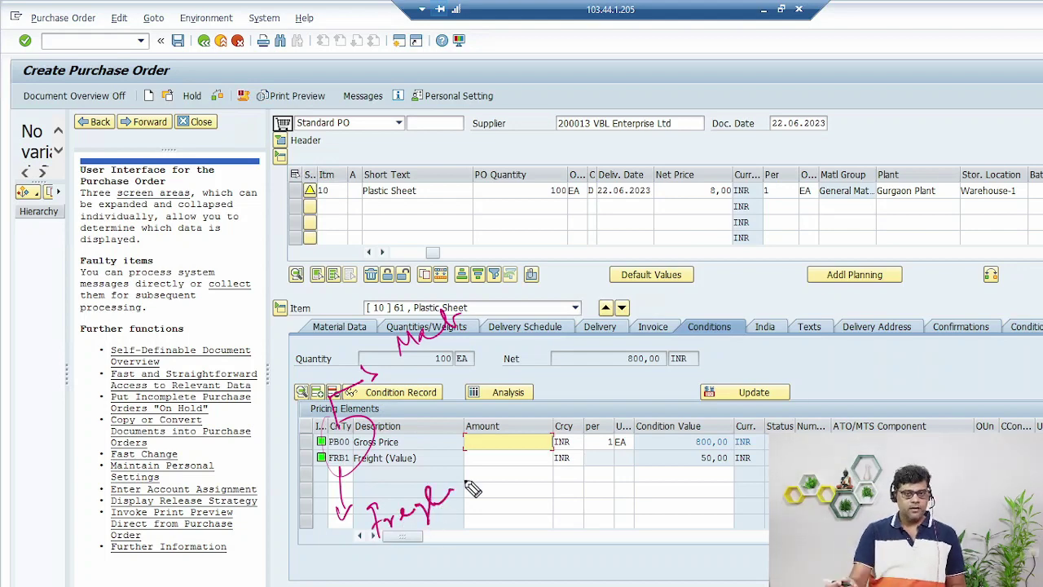
pyautogui.press('Escape')
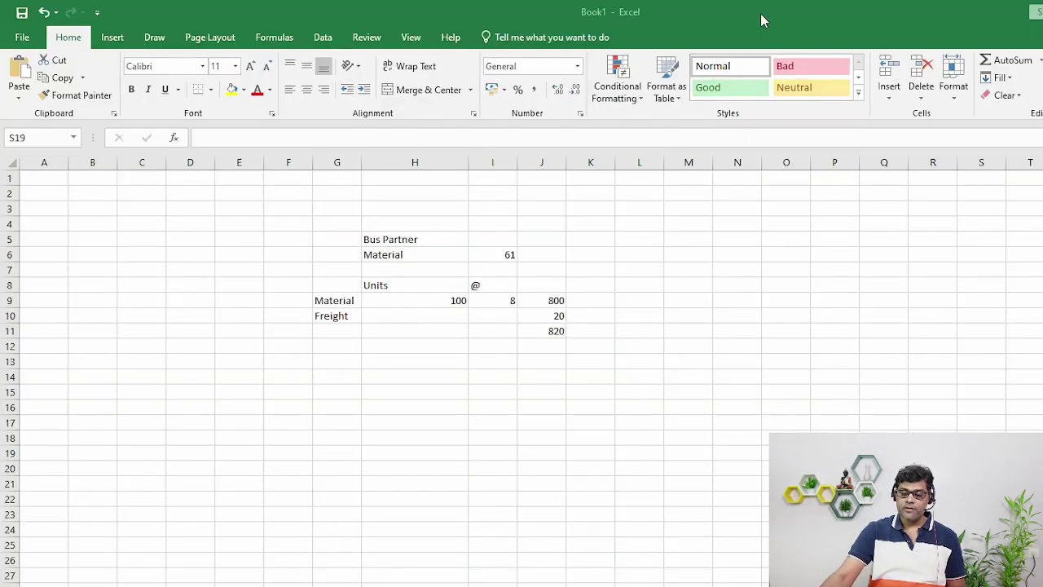
# Consult the purchase example in Excel, and in SAP set the Gross Price amount to 8 and Freight (Value) to 20
pyautogui.click(763, 10)
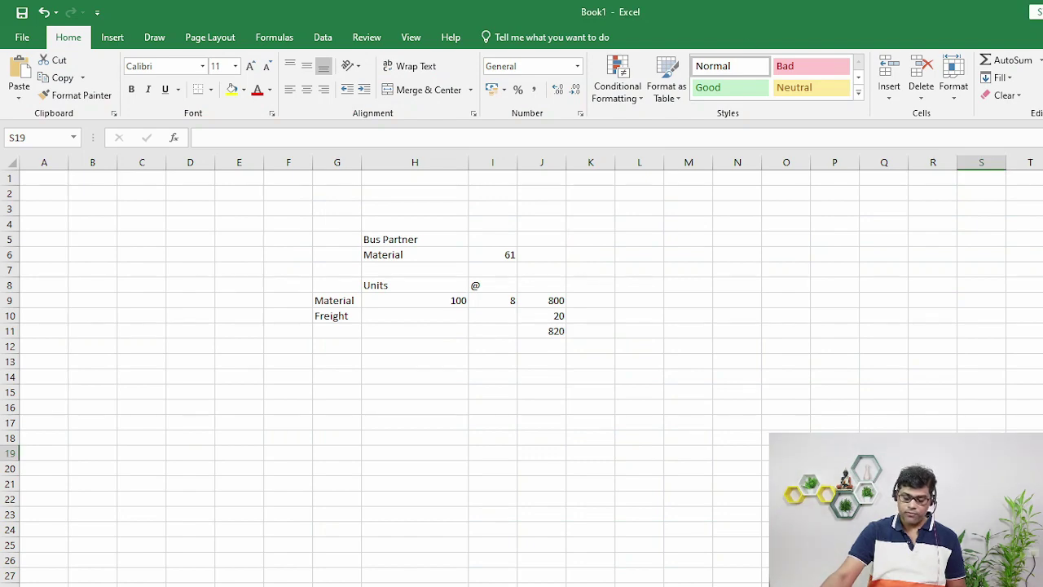
pyautogui.hotkey('alt', 'Tab')
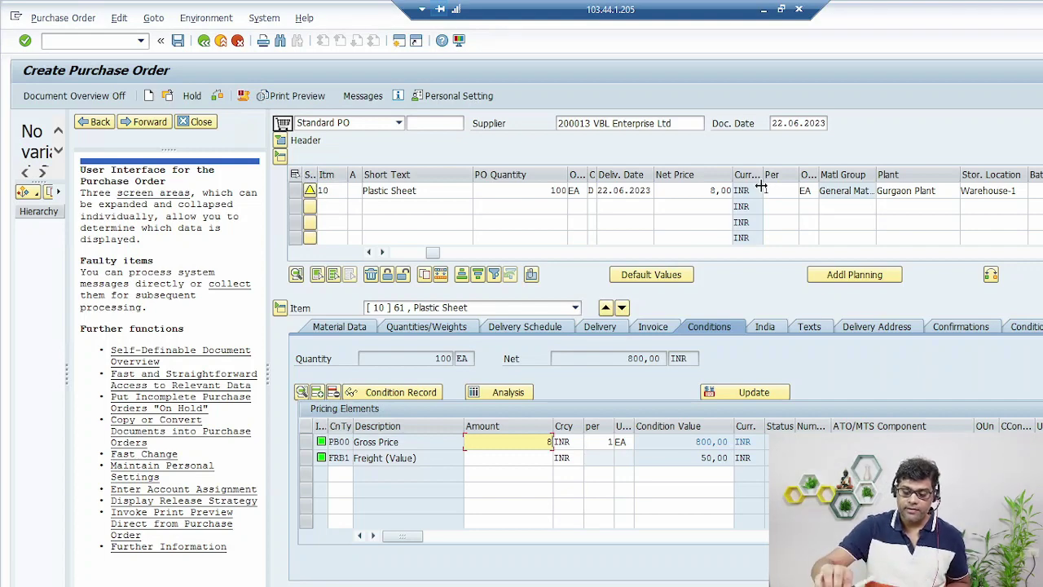
pyautogui.click(526, 459)
pyautogui.write('20')
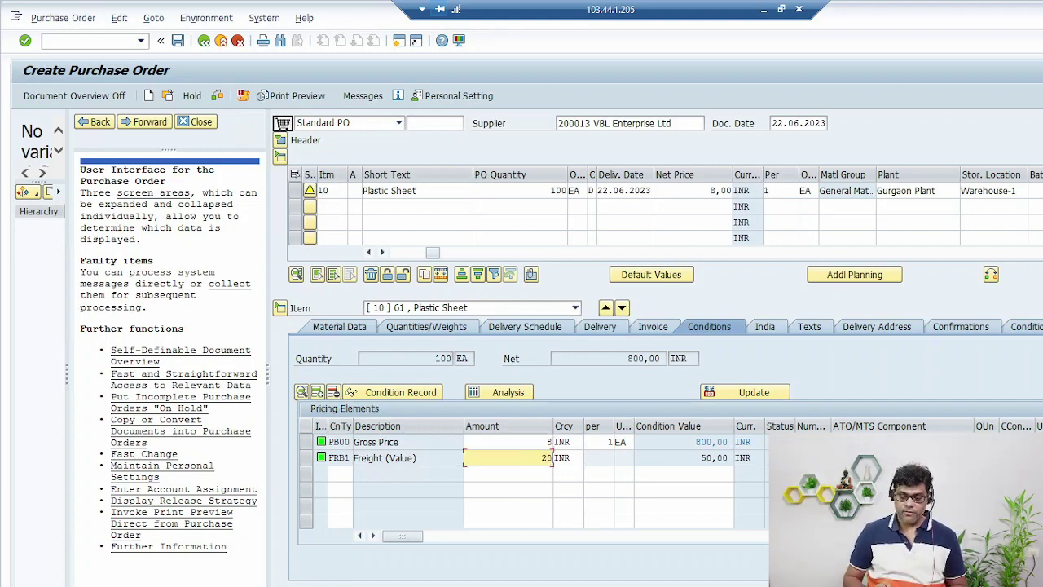
# Apply the entered condition amounts and save the purchase order despite the issued system messages
pyautogui.press('Return')
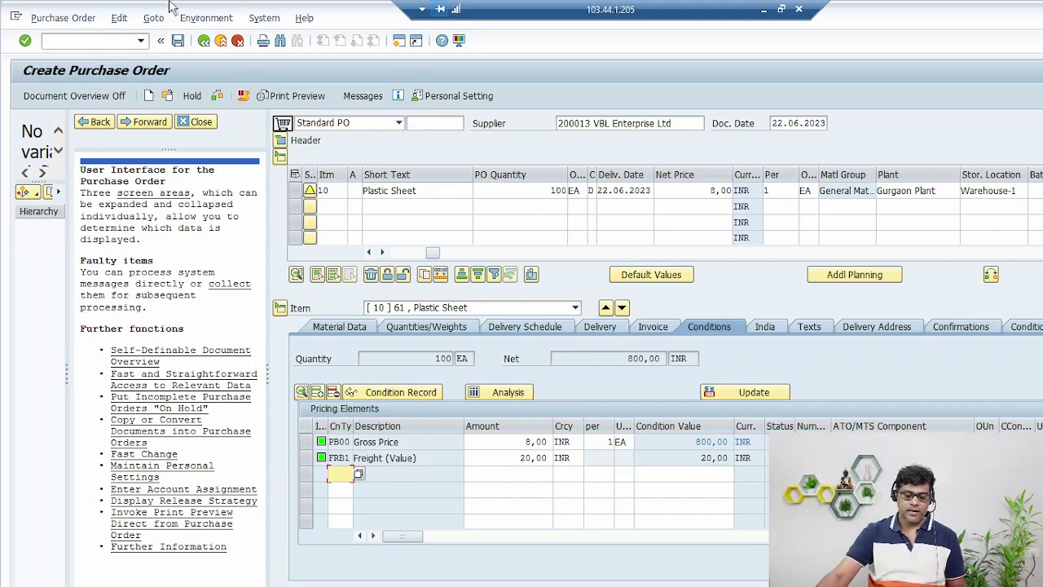
pyautogui.click(178, 41)
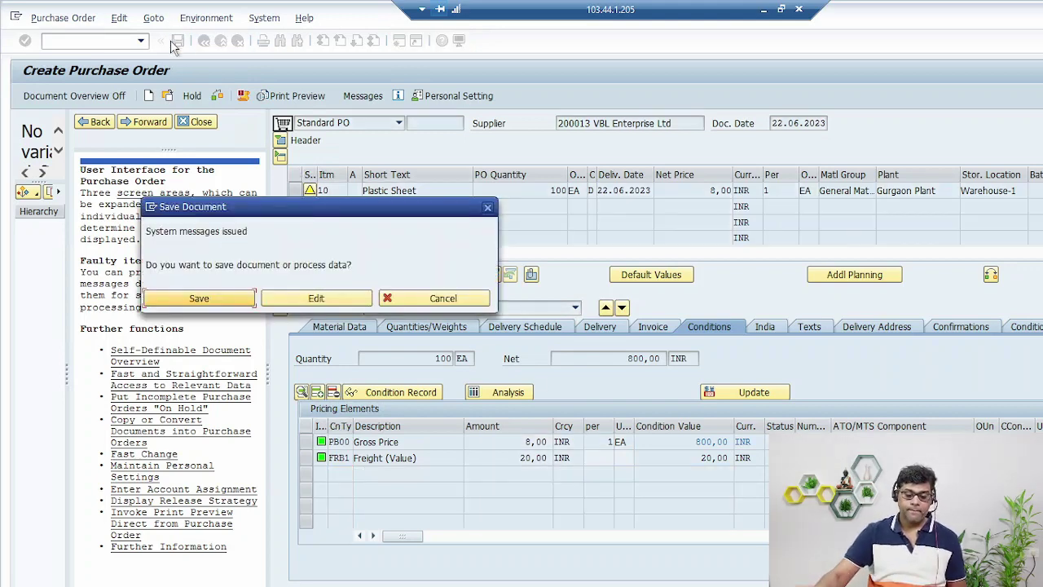
pyautogui.click(208, 299)
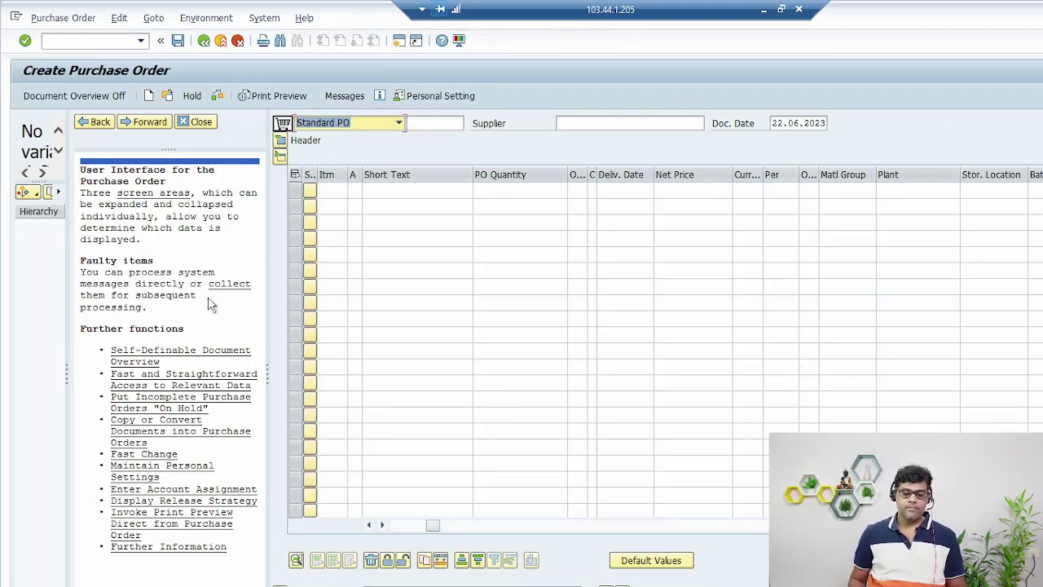
# Copy the purchase order number from the creation message's details and paste it after "Purchase Order #" on the Procurement to Pay slide in PowerPoint
pyautogui.doubleClick(238, 582)
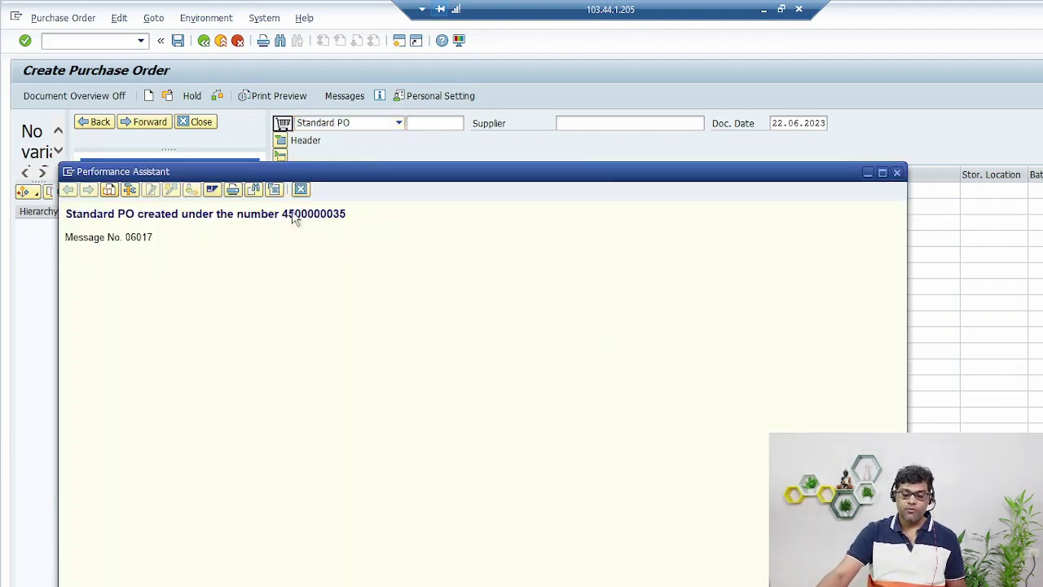
pyautogui.moveTo(282, 214); pyautogui.dragTo(499, 212)
pyautogui.hotkey('ctrl', 'c')
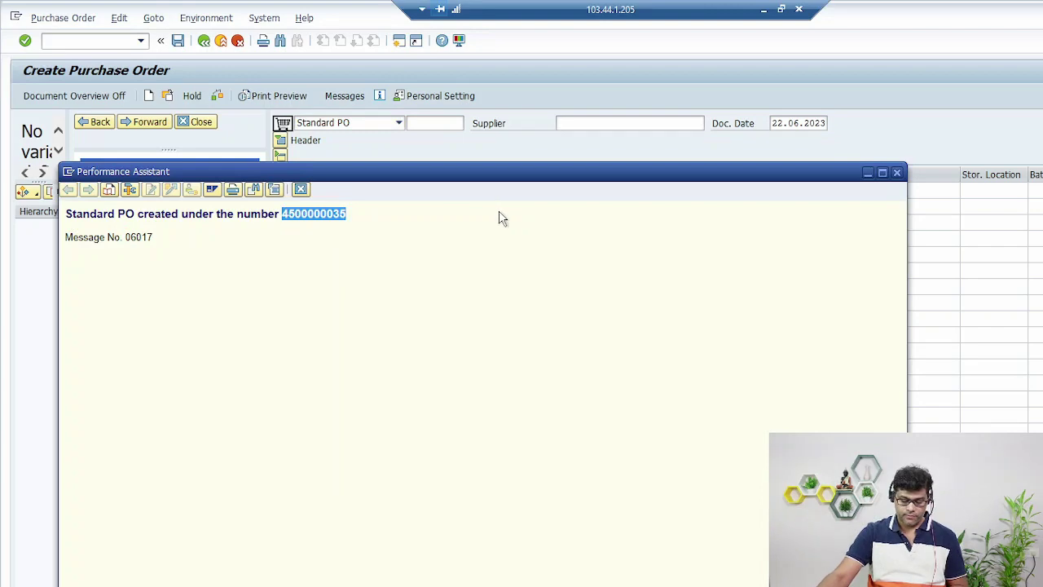
pyautogui.click(763, 9)
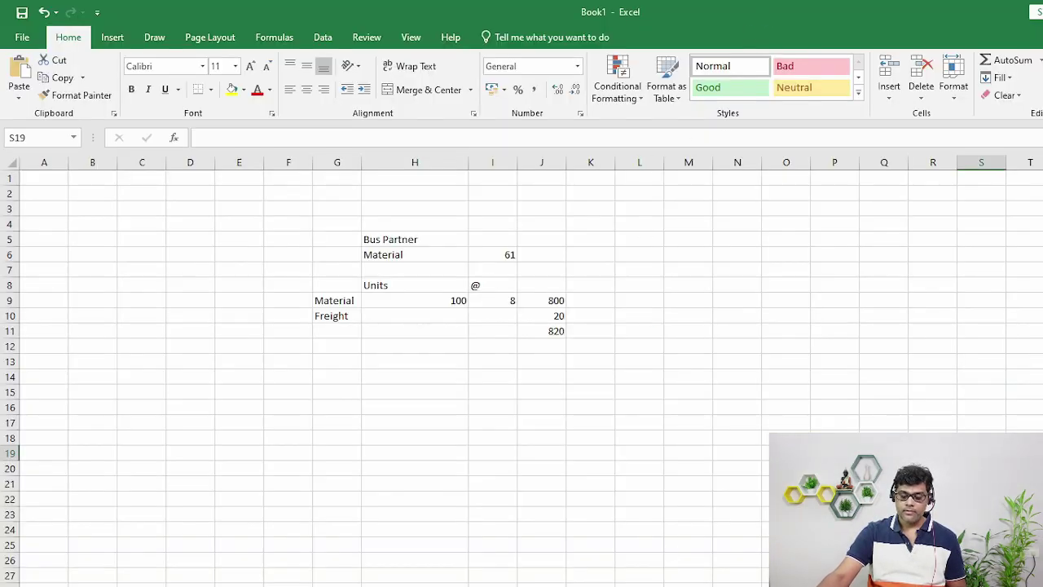
pyautogui.hotkey('alt', 'Tab')
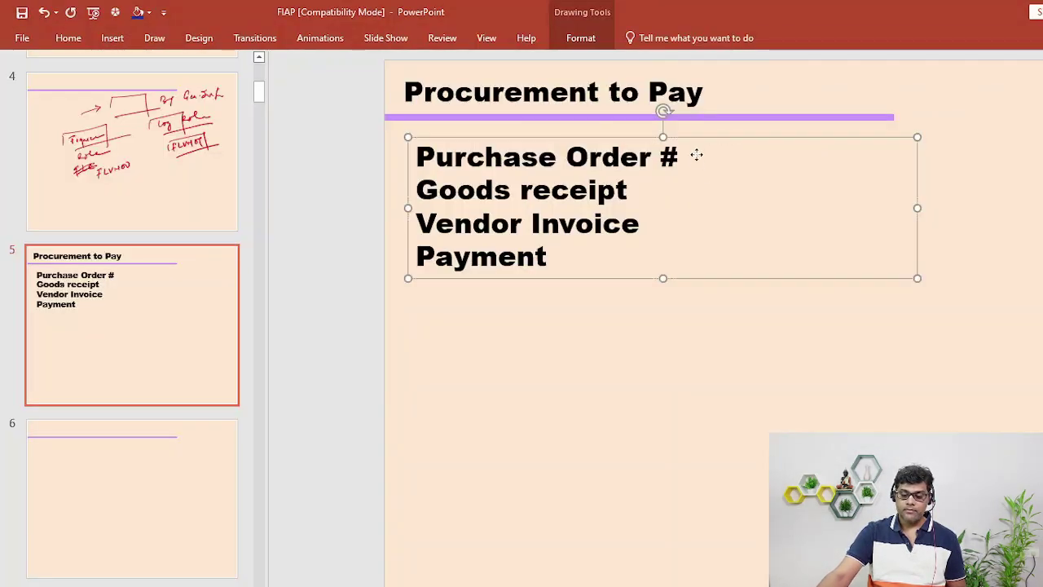
pyautogui.click(679, 156)
pyautogui.hotkey('ctrl', 'v')
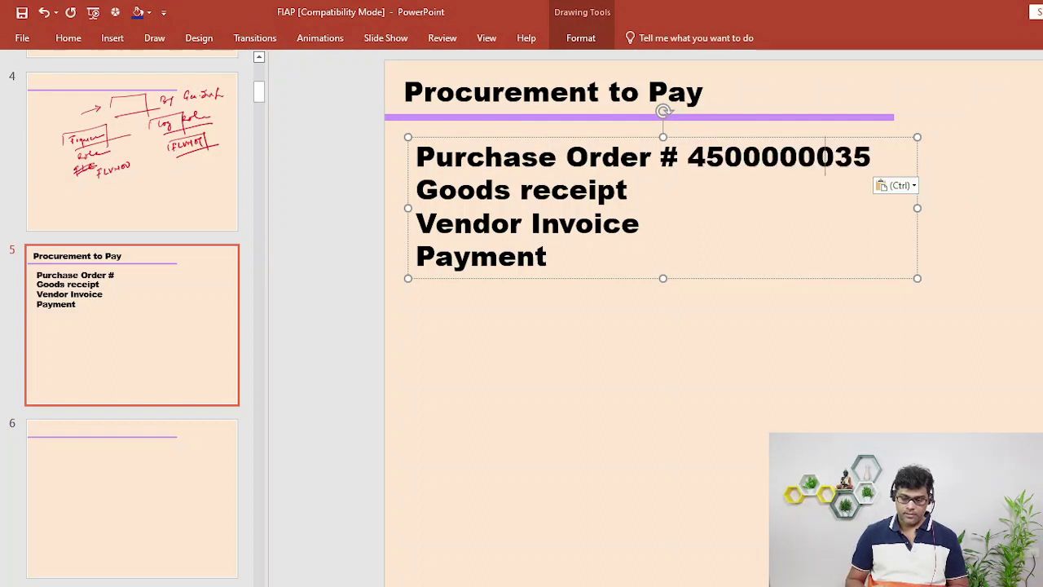